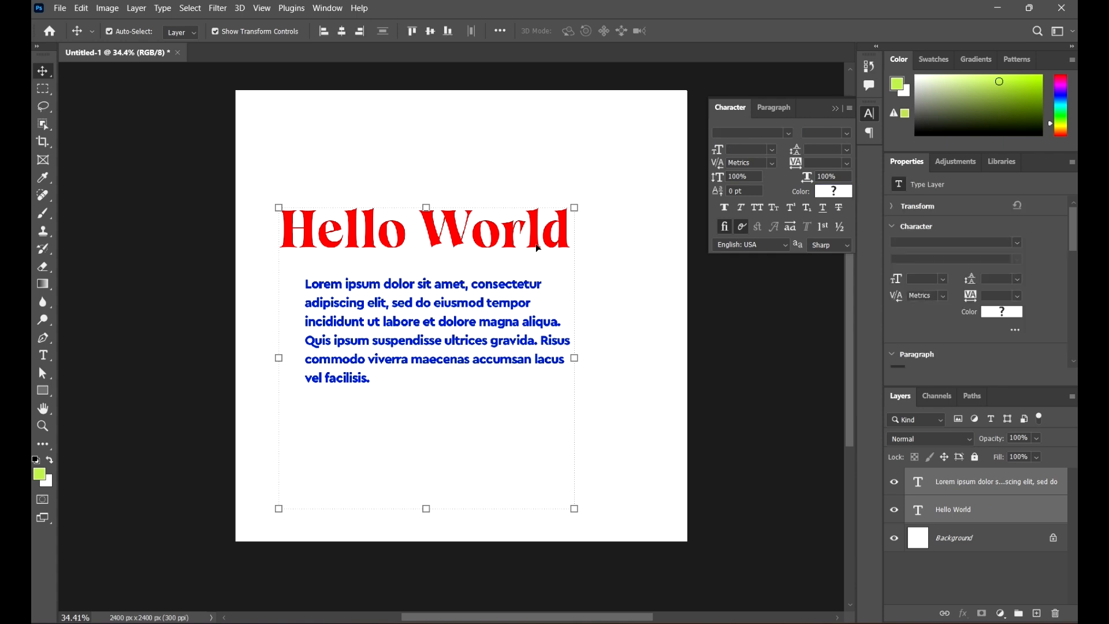
- Move the Hello World heading and the paragraph text up to the canvas's upper-left area, aligning their left edges
drag(538, 244, 517, 137)
drag(597, 310, 467, 235)
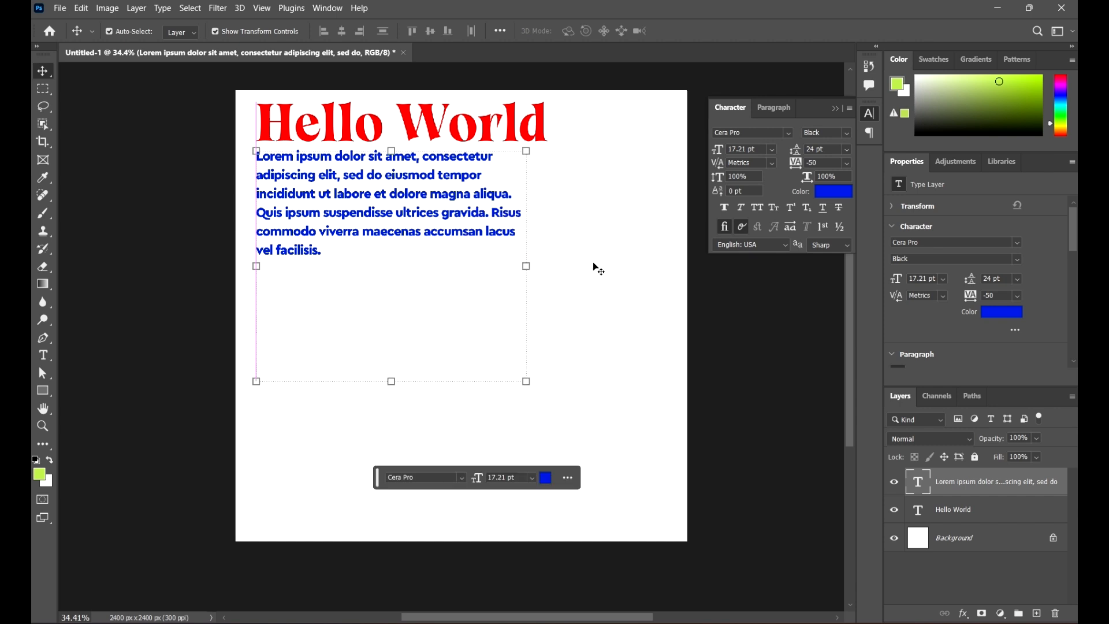
click(599, 263)
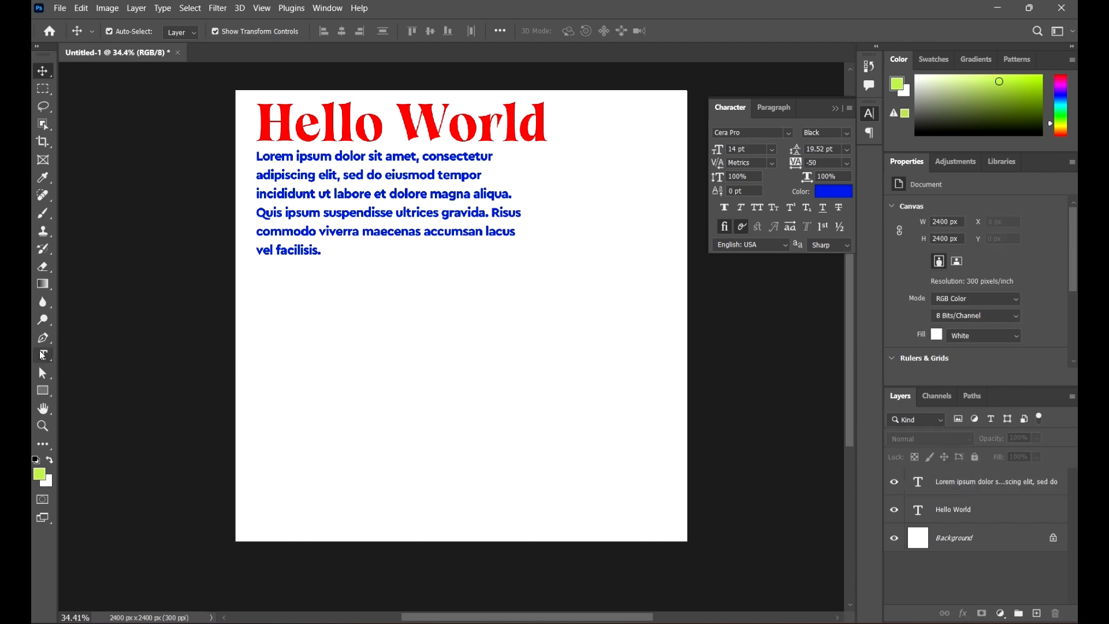
- Draw an open wavy path with four anchor points across the canvas's lower half, using the Pen Tool in Path mode
drag(47, 344, 47, 344)
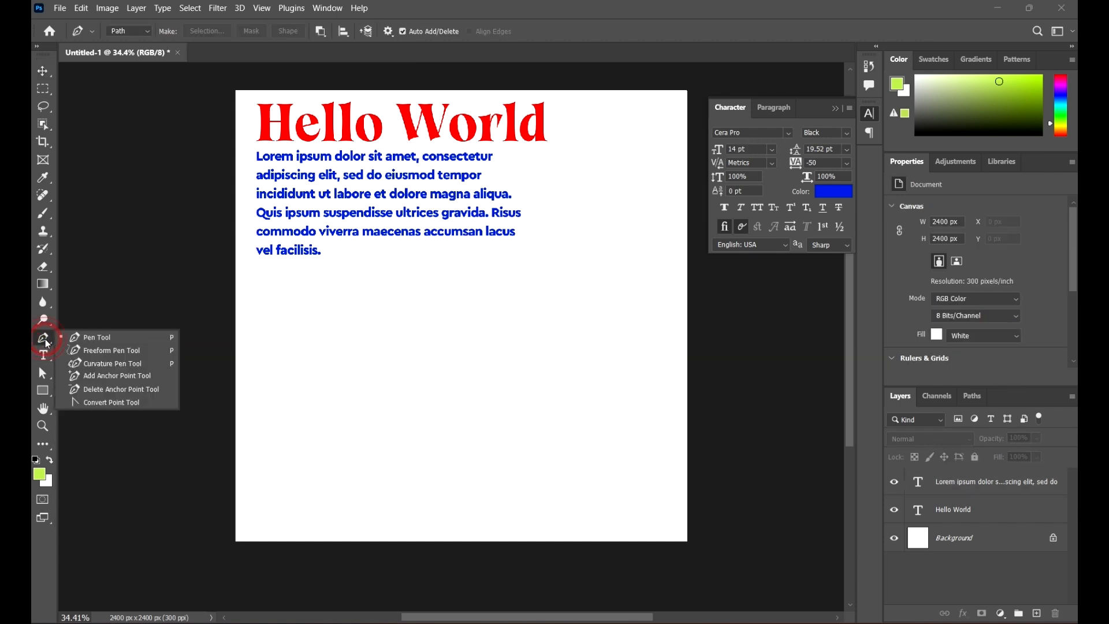
click(104, 338)
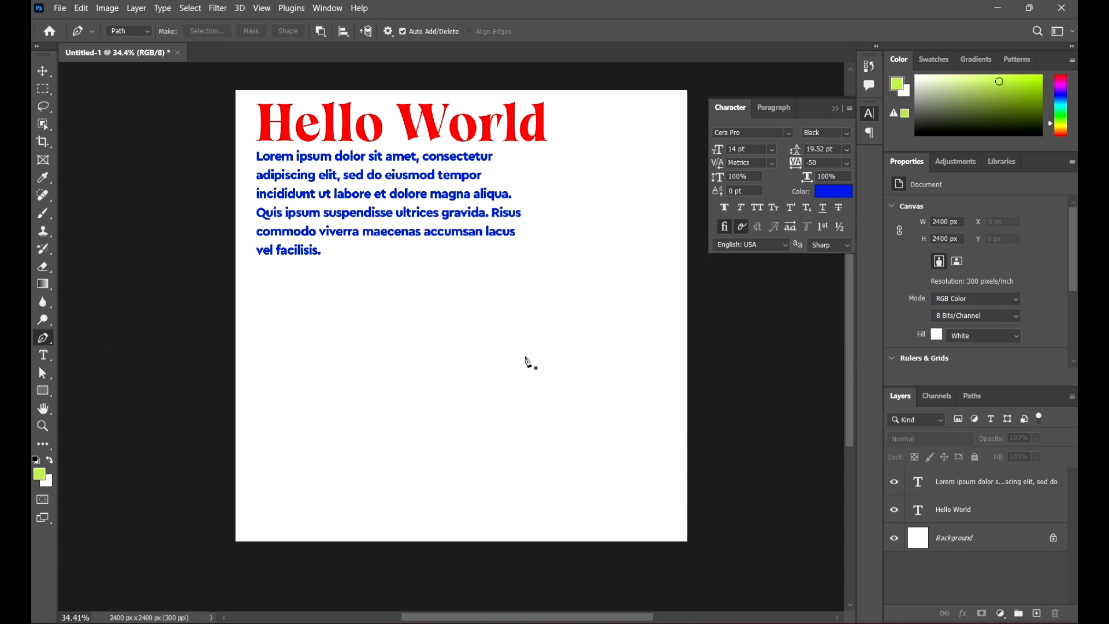
click(134, 32)
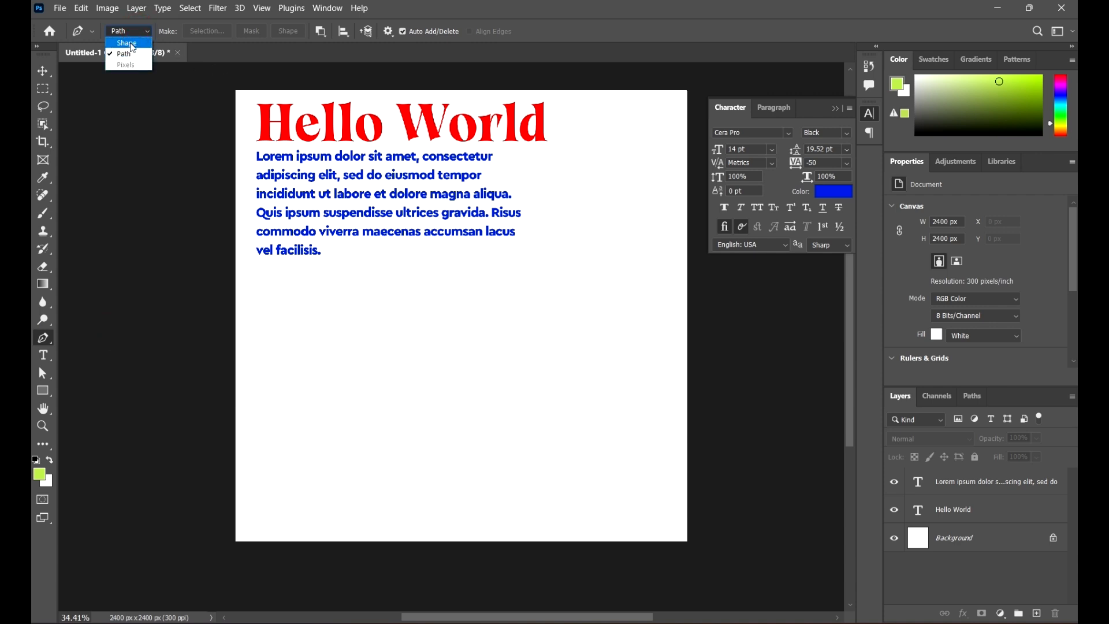
click(129, 43)
click(130, 31)
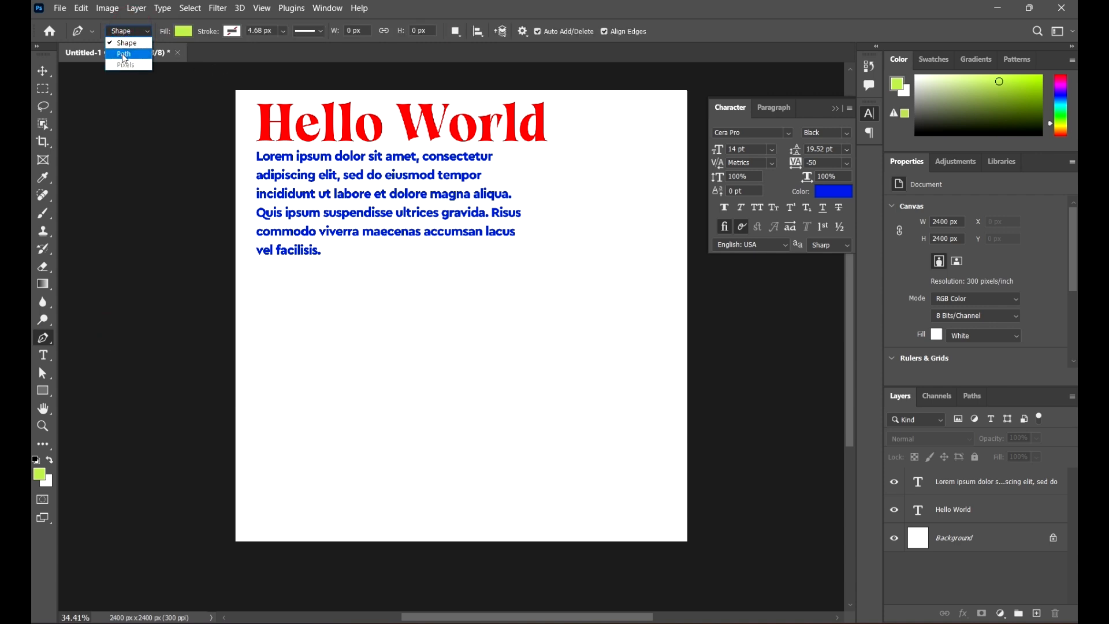
click(123, 53)
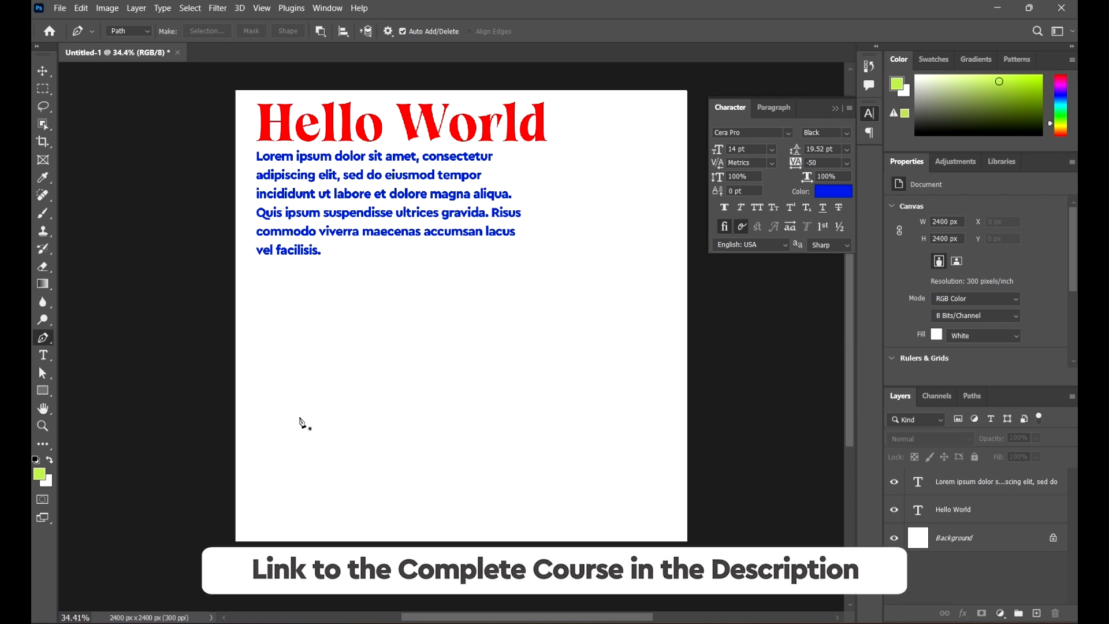
click(261, 491)
drag(386, 418, 503, 444)
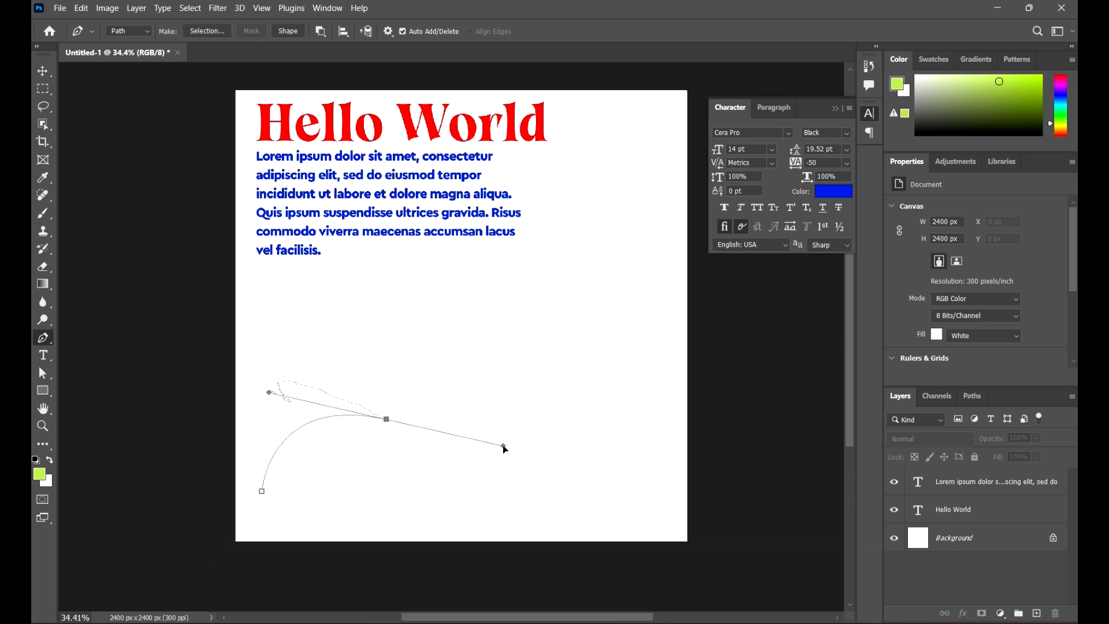
drag(564, 337, 569, 254)
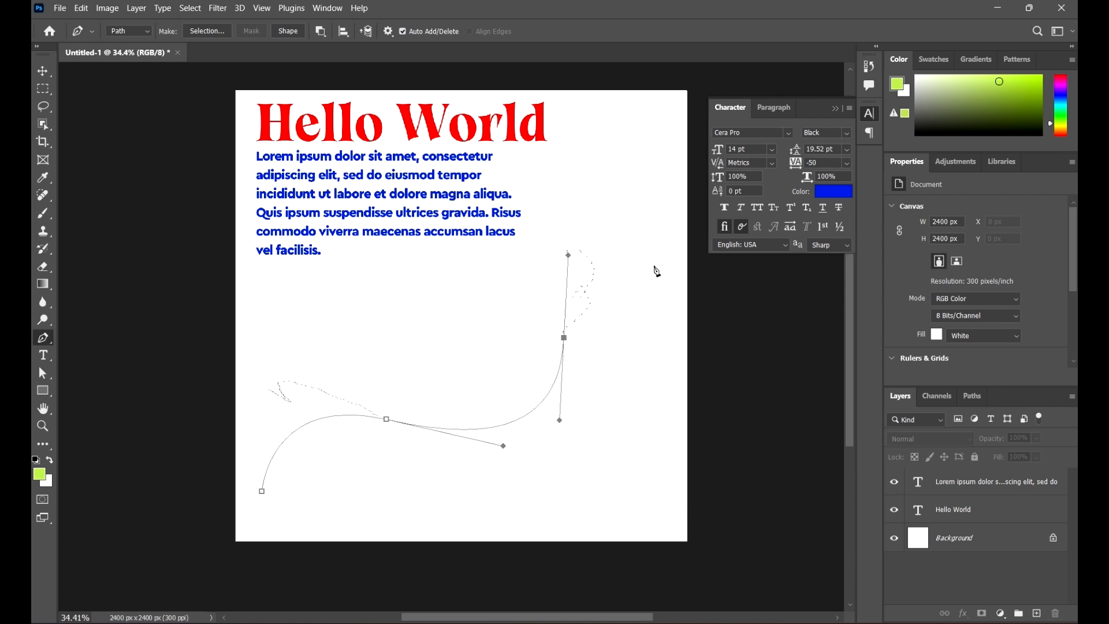
drag(674, 295, 719, 349)
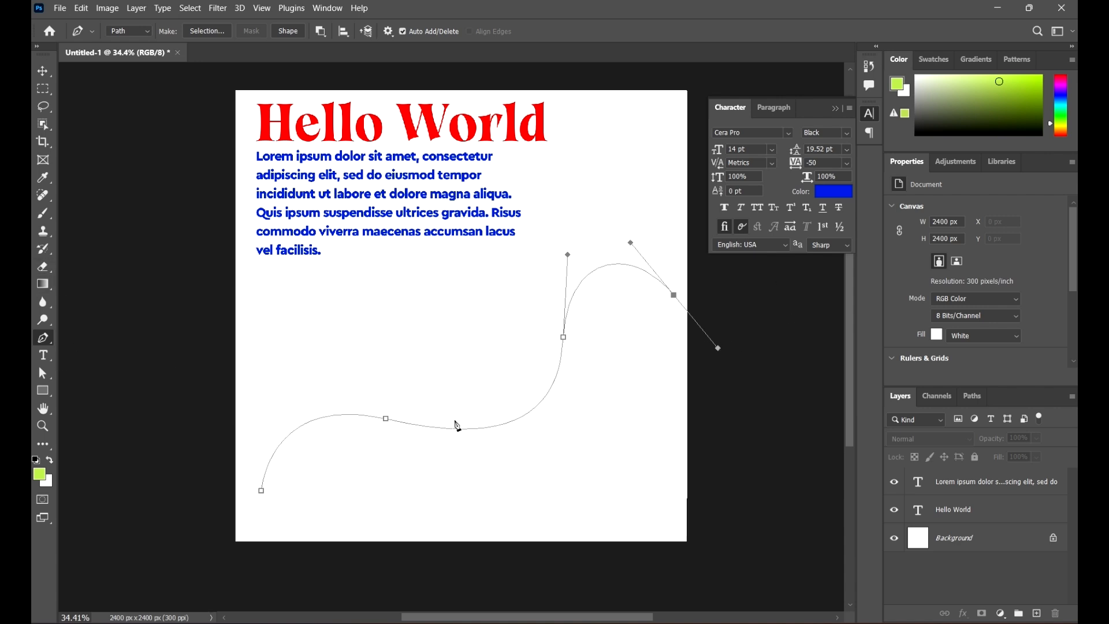
- Try to move the wavy path with the Move tool
click(43, 71)
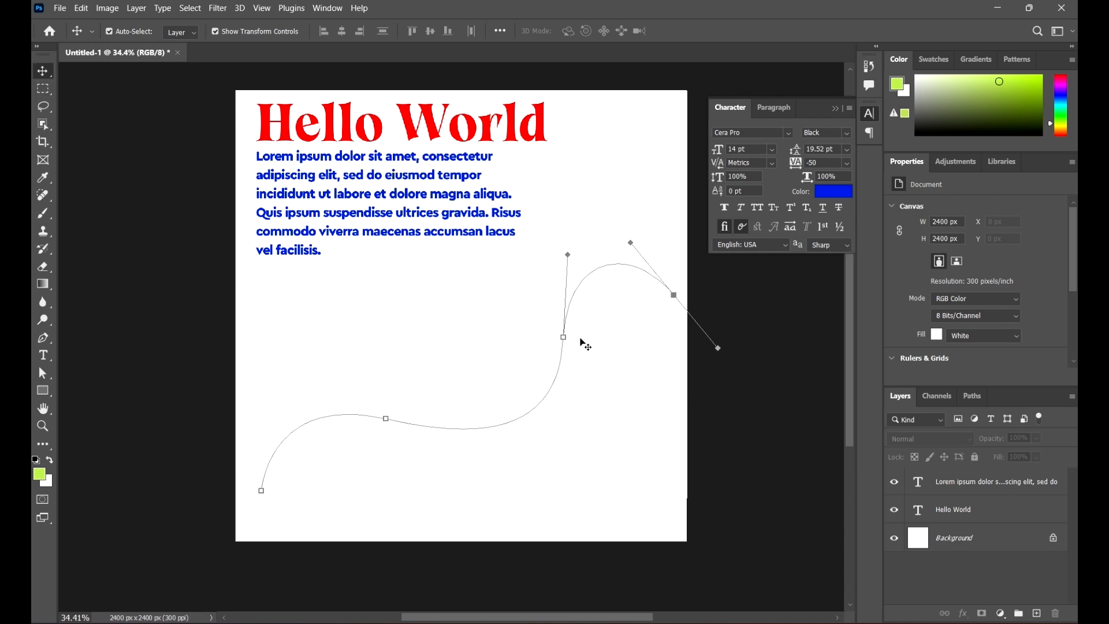
drag(632, 407, 690, 462)
drag(532, 450, 600, 488)
- Shift the entire wavy path slightly to the left with the Path Selection Tool
click(45, 374)
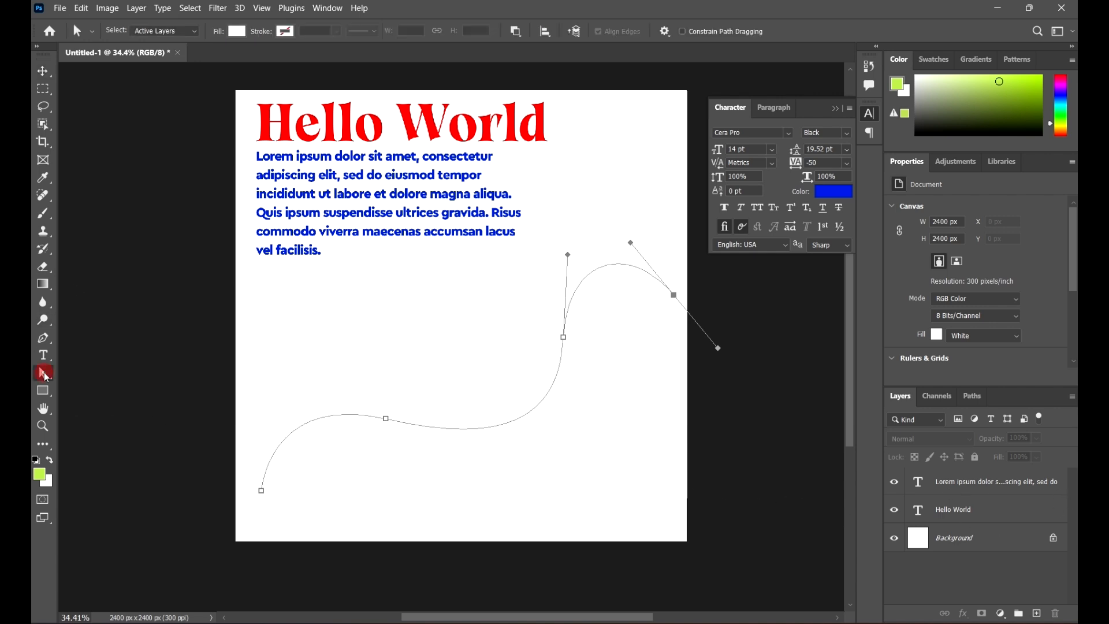
right_click(45, 376)
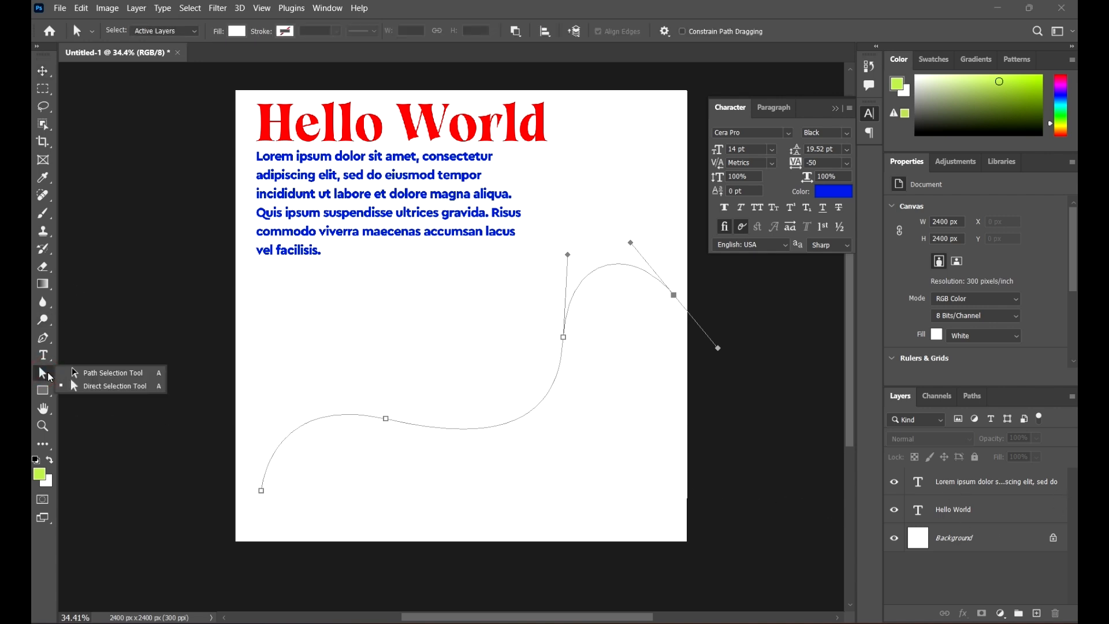
click(115, 381)
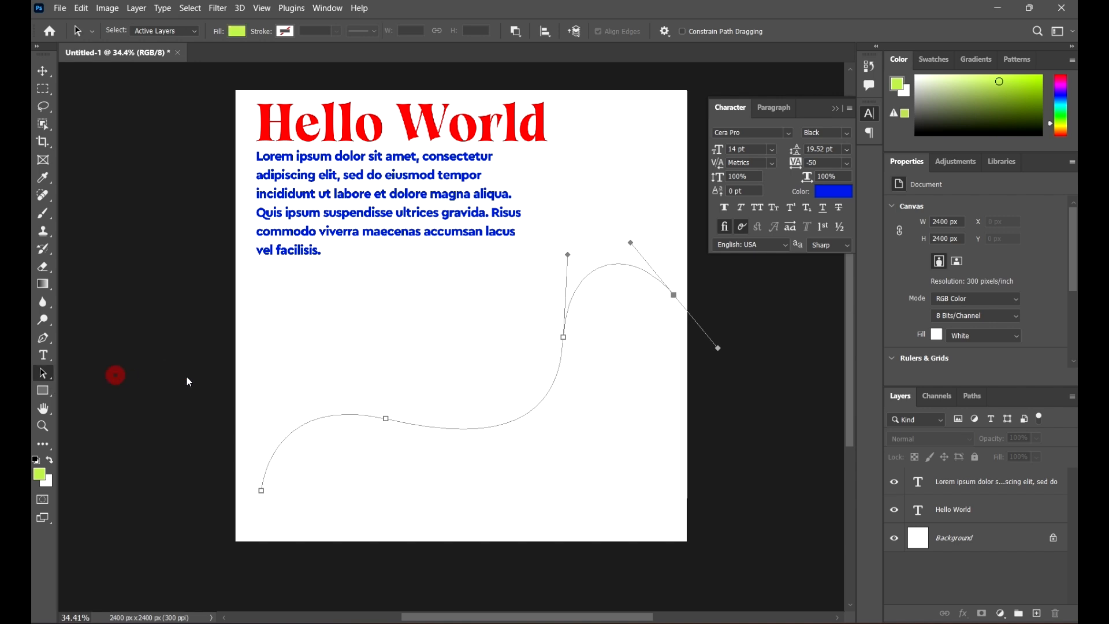
mouse_move(387, 422)
mouse_down()
mouse_move(381, 398)
mouse_move(399, 379)
mouse_move(370, 414)
mouse_move(389, 437)
mouse_move(370, 417)
mouse_up()
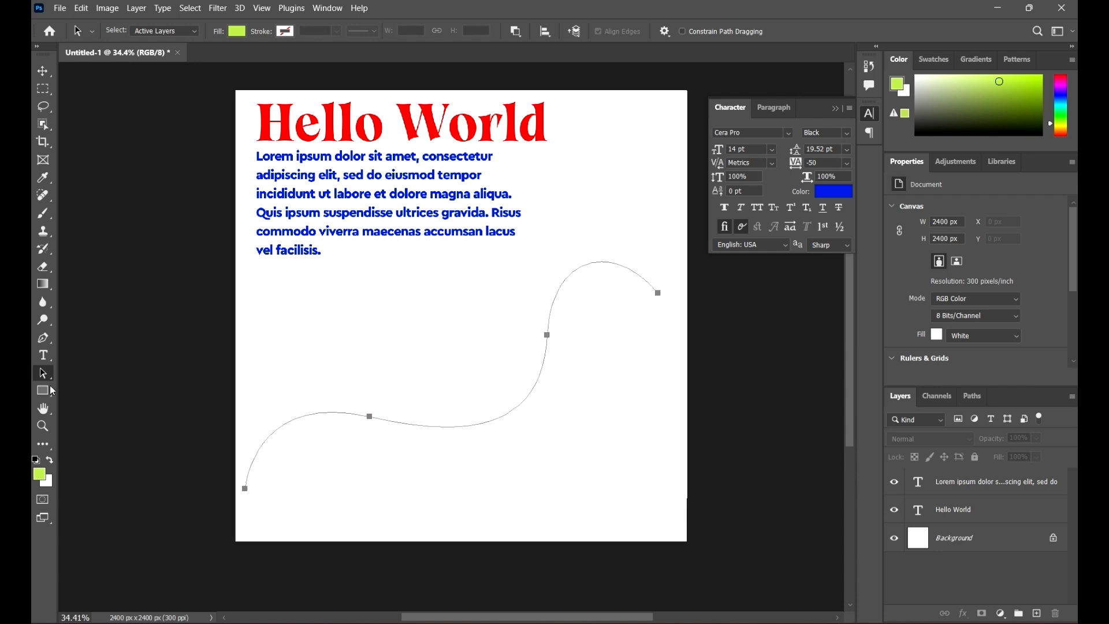
- Reshape the wavy path with the Direct Selection Tool by moving its second anchor up and right and lowering that anchor's right handle
click(46, 373)
click(118, 384)
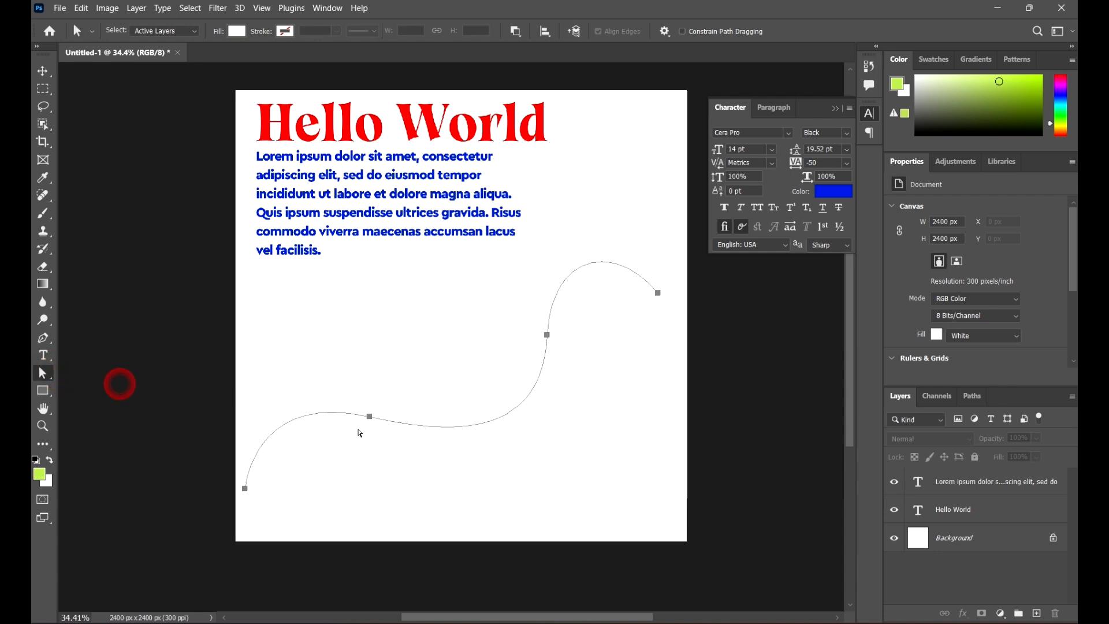
click(315, 397)
drag(369, 417, 390, 407)
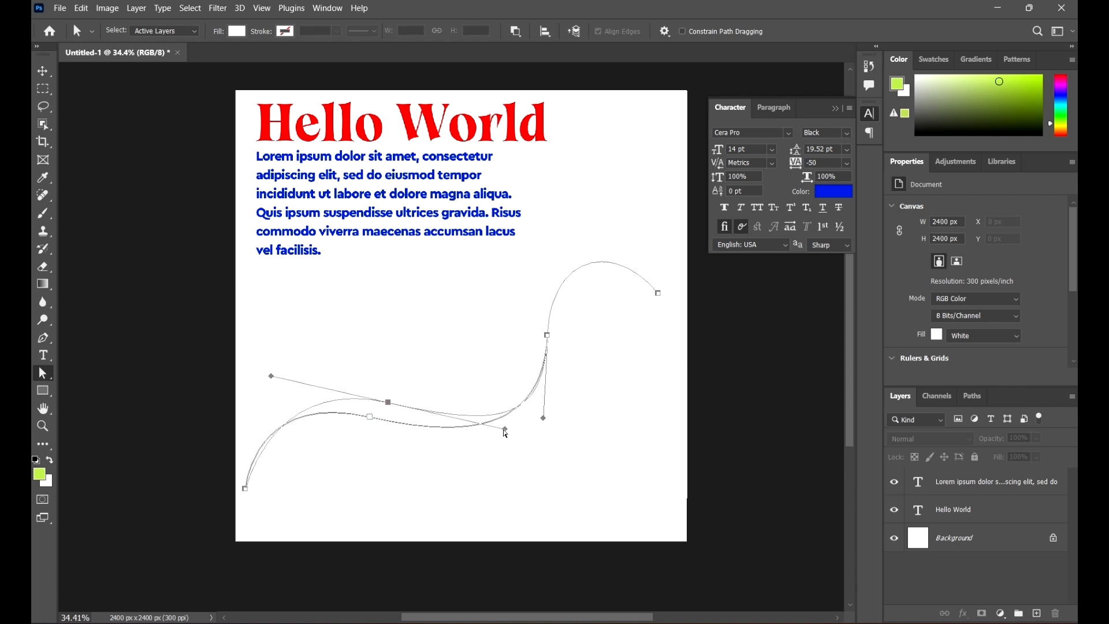
drag(505, 429, 505, 443)
click(368, 419)
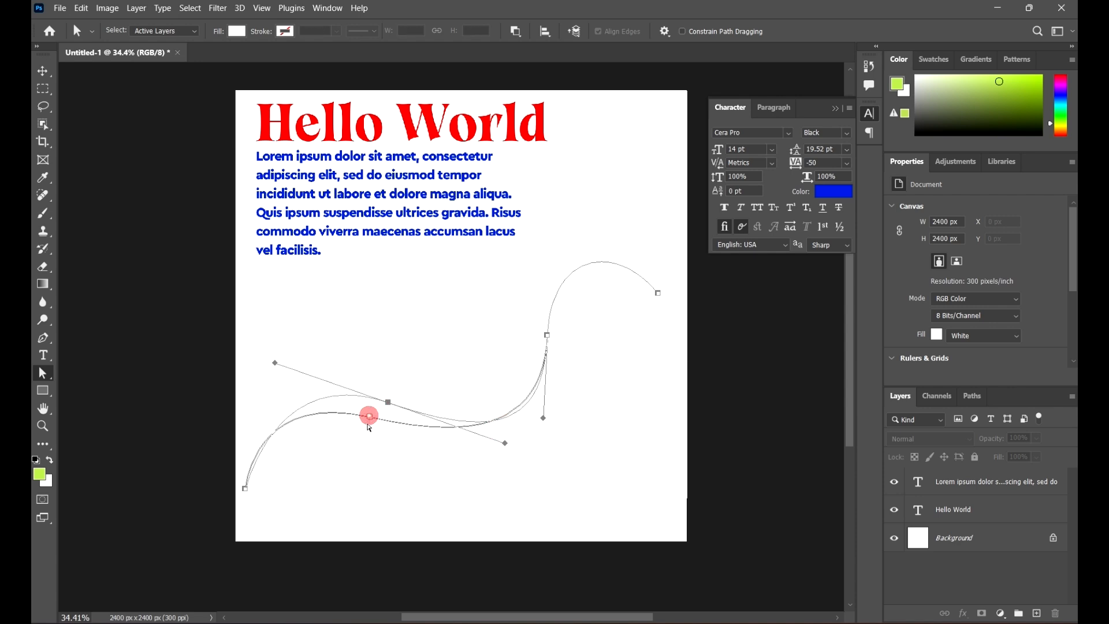
scroll(564, 391, down, 1)
scroll(511, 351, up, 2)
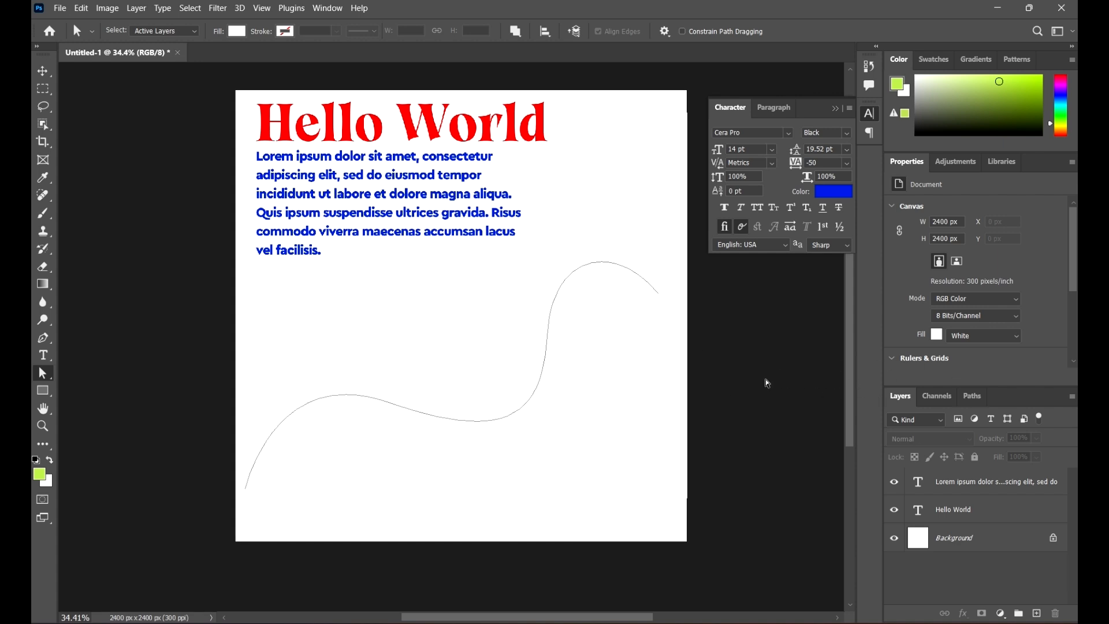
- Examine the document's layers, channels and paths, and inspect the work path's anchor points on the canvas
click(925, 401)
click(902, 396)
click(938, 396)
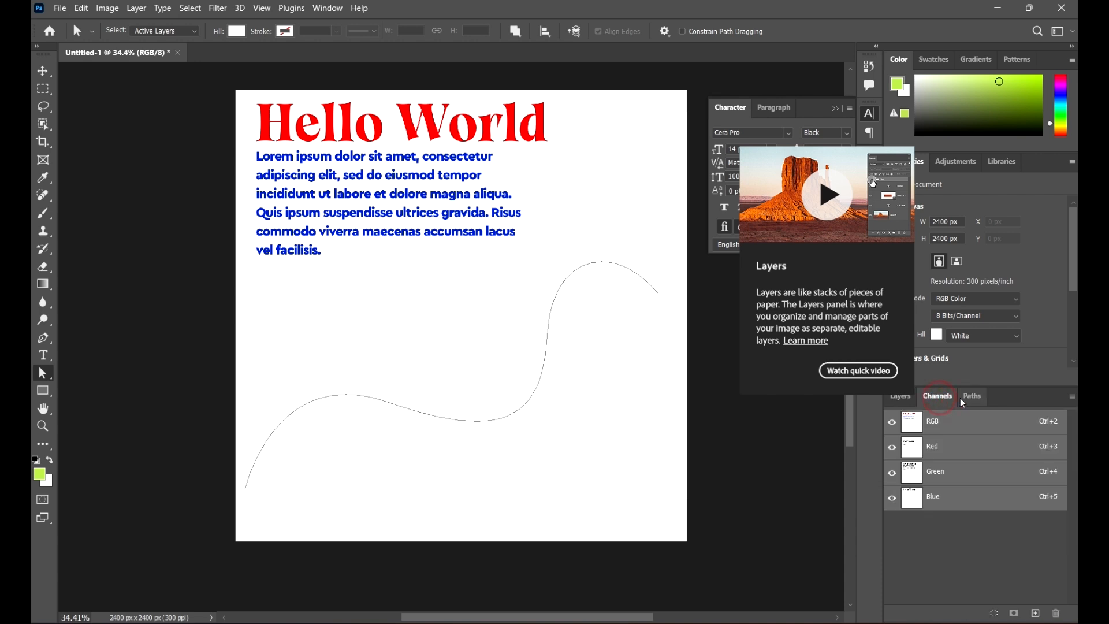
click(972, 397)
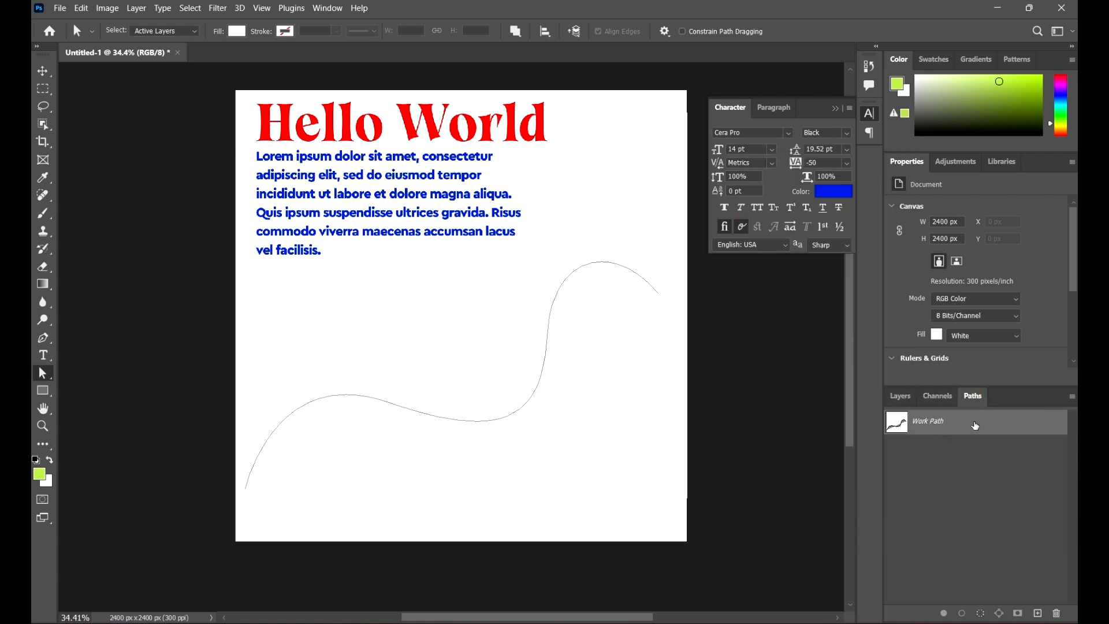
click(980, 426)
click(981, 431)
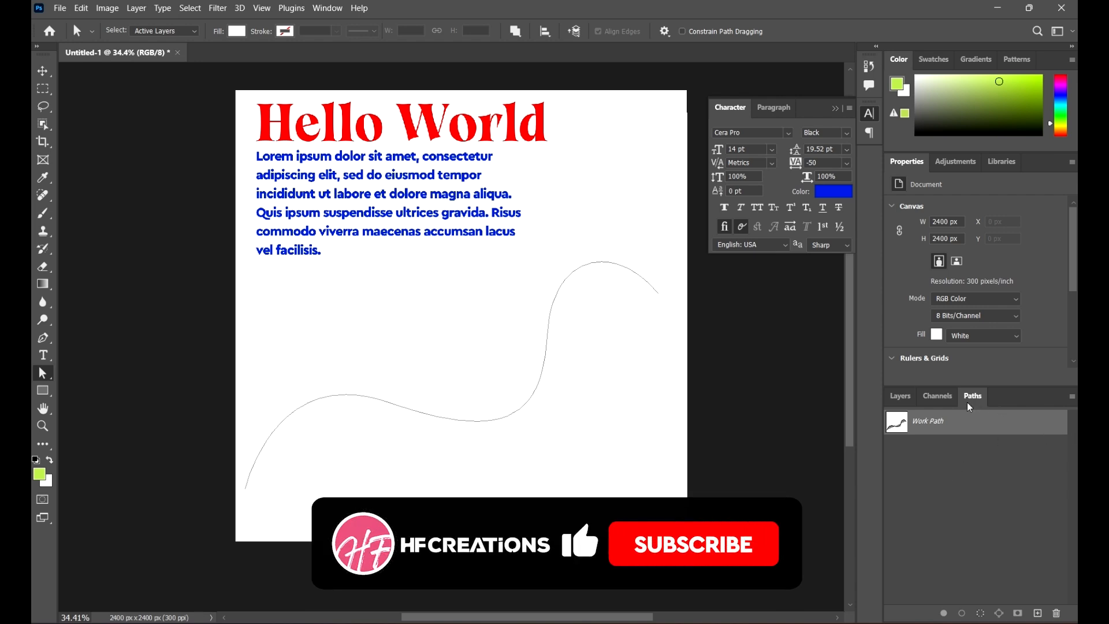
drag(631, 470, 433, 306)
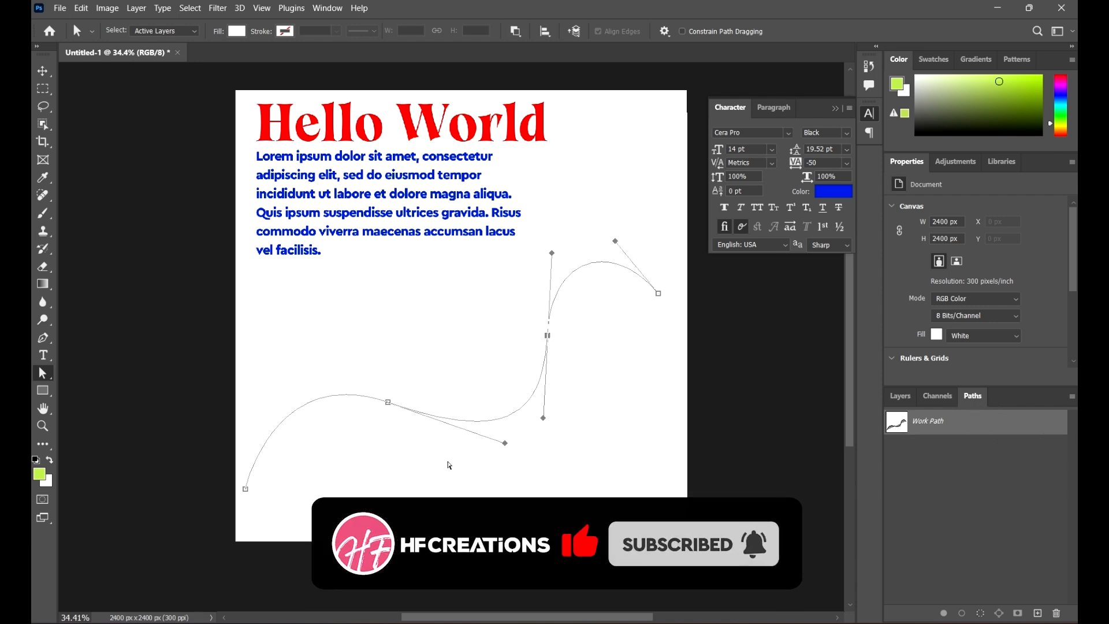
click(337, 468)
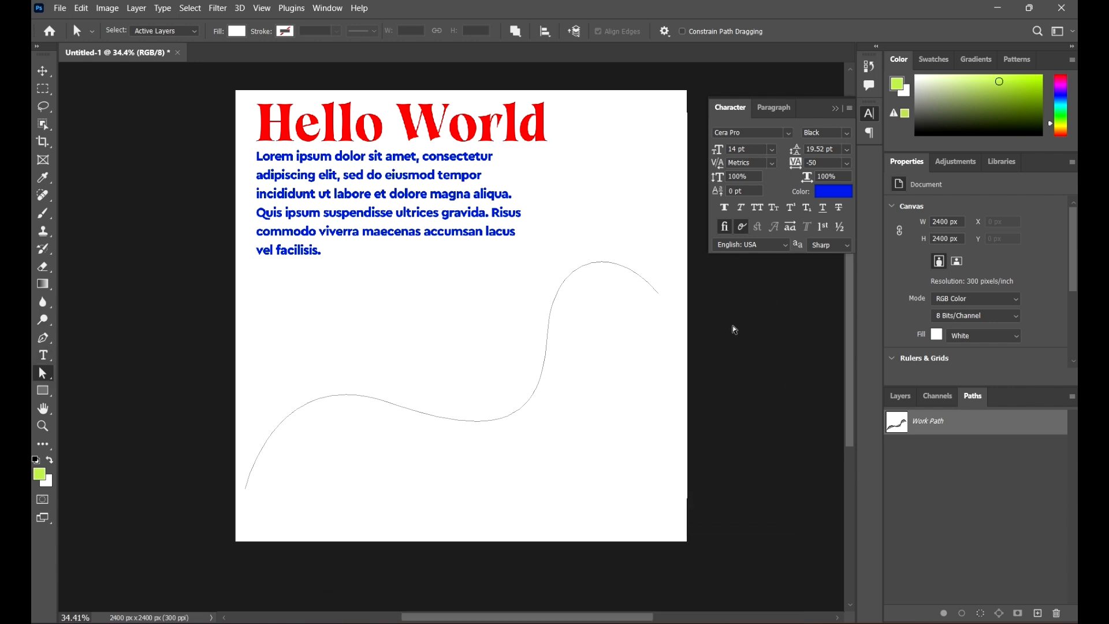
- Place horizontal type along the wavy path, starting at its lower-left end
click(49, 356)
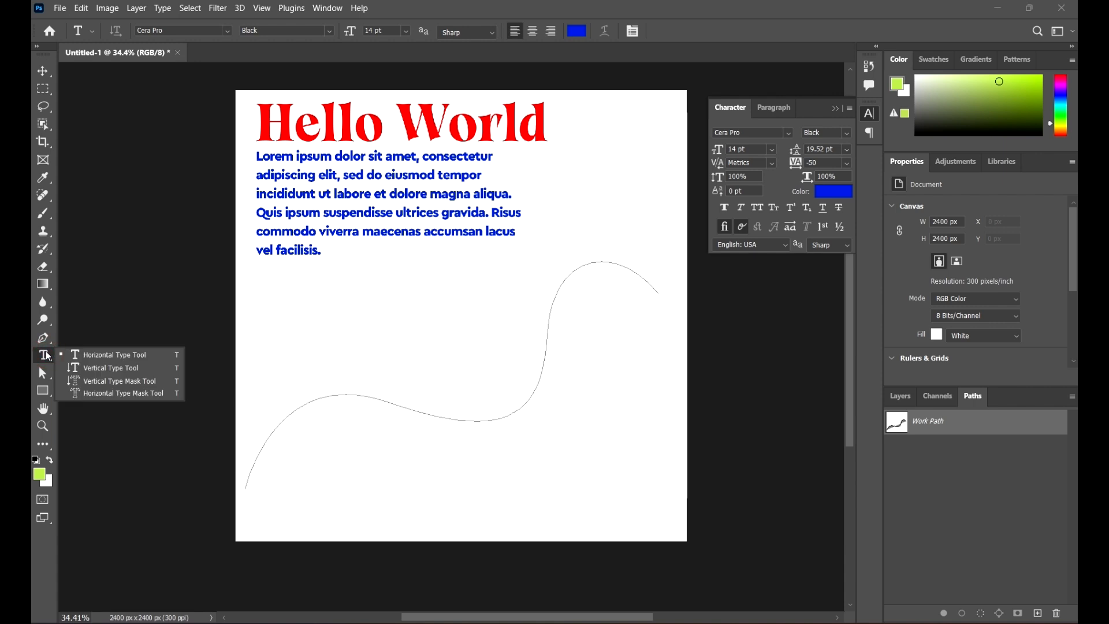
click(115, 355)
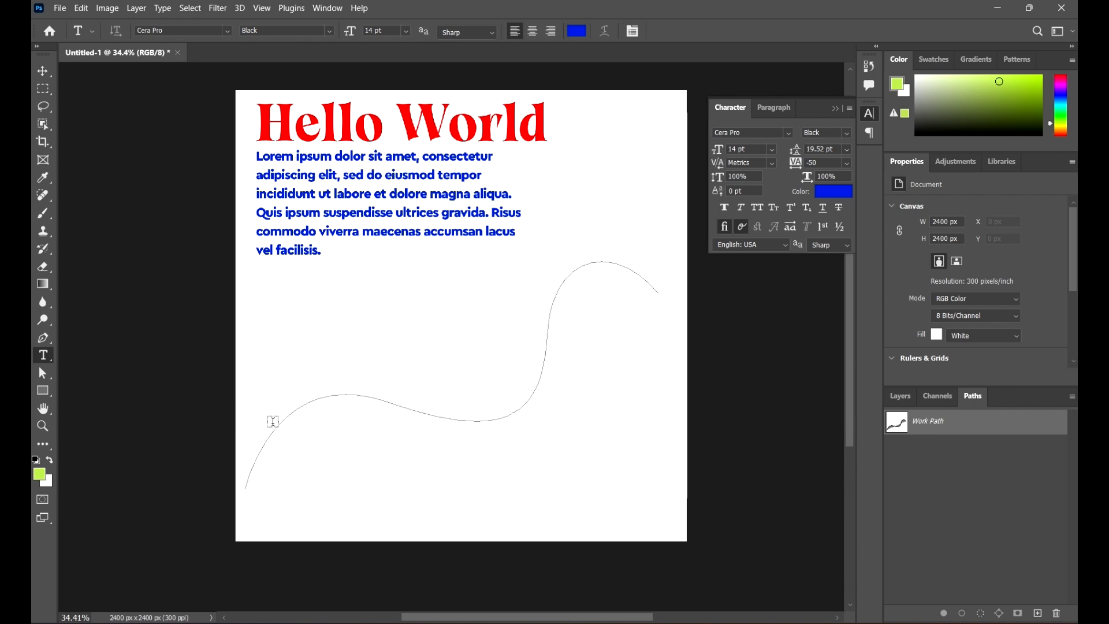
click(245, 487)
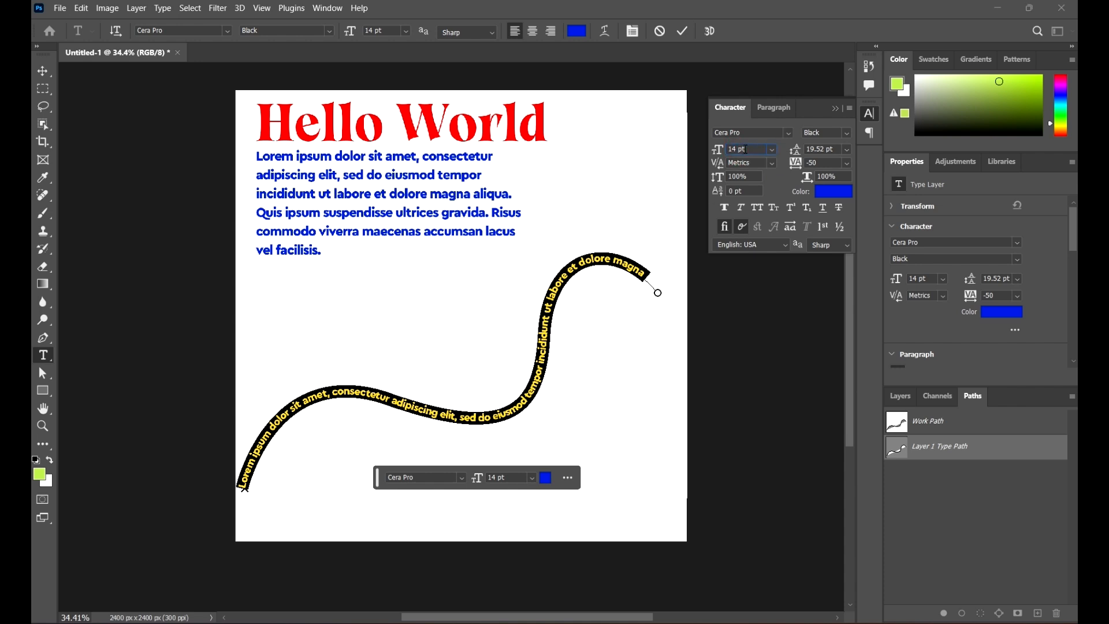
- Try a 23 pt font size on the path text, undo it and discard the text
key(Up)
key(Up)
key(Up)
key(Up)
key(Up)
key(Up)
key(Up)
key(Up)
key(Up)
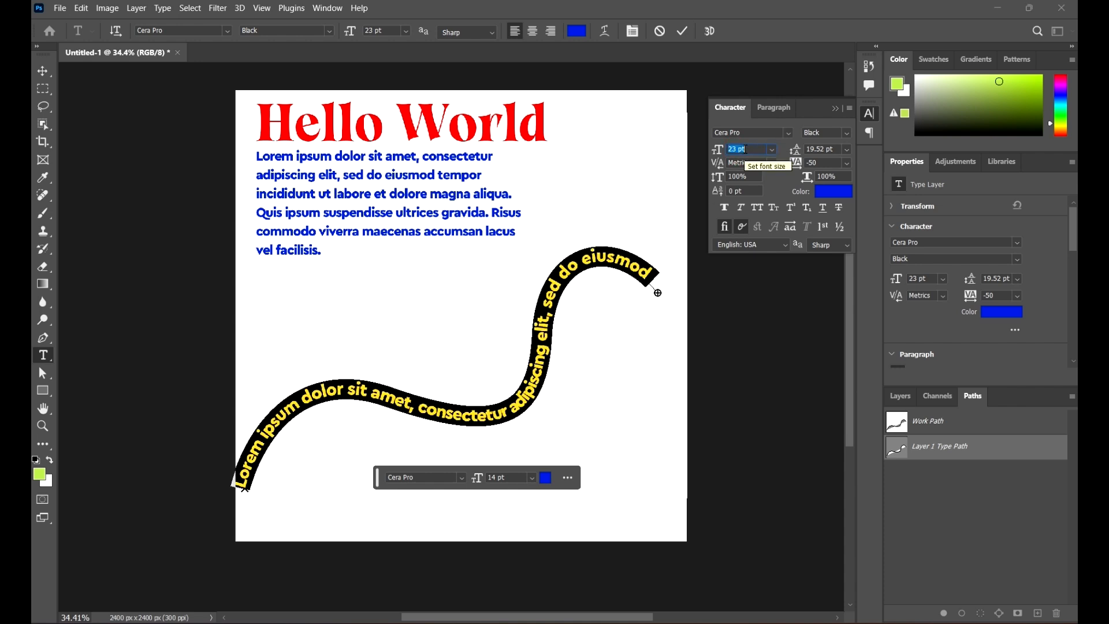
key(Tab)
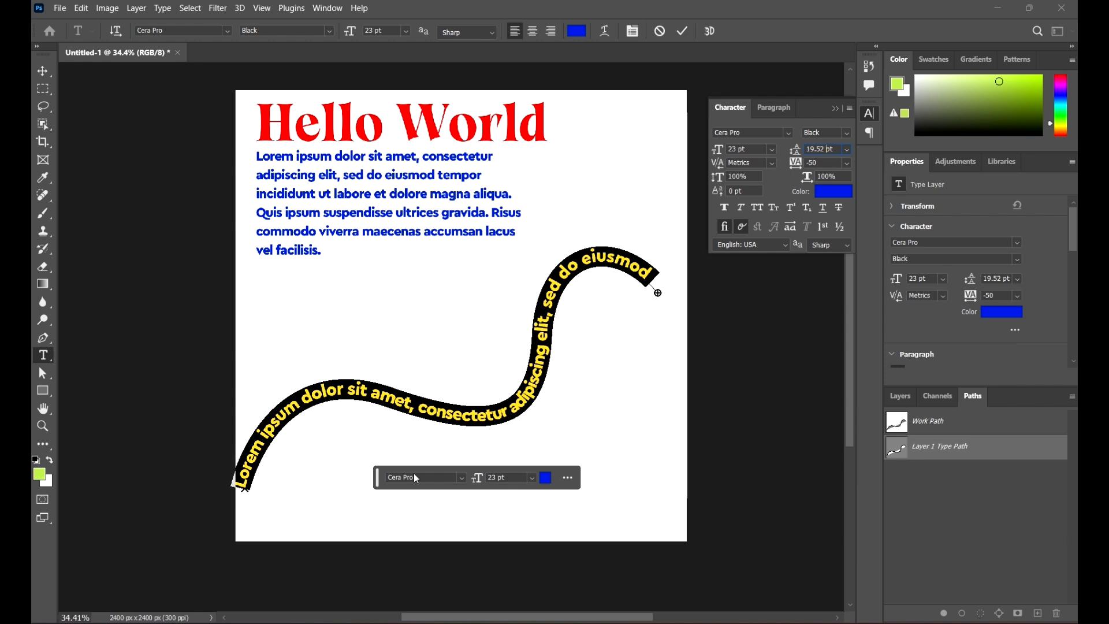
key(ctrl+z)
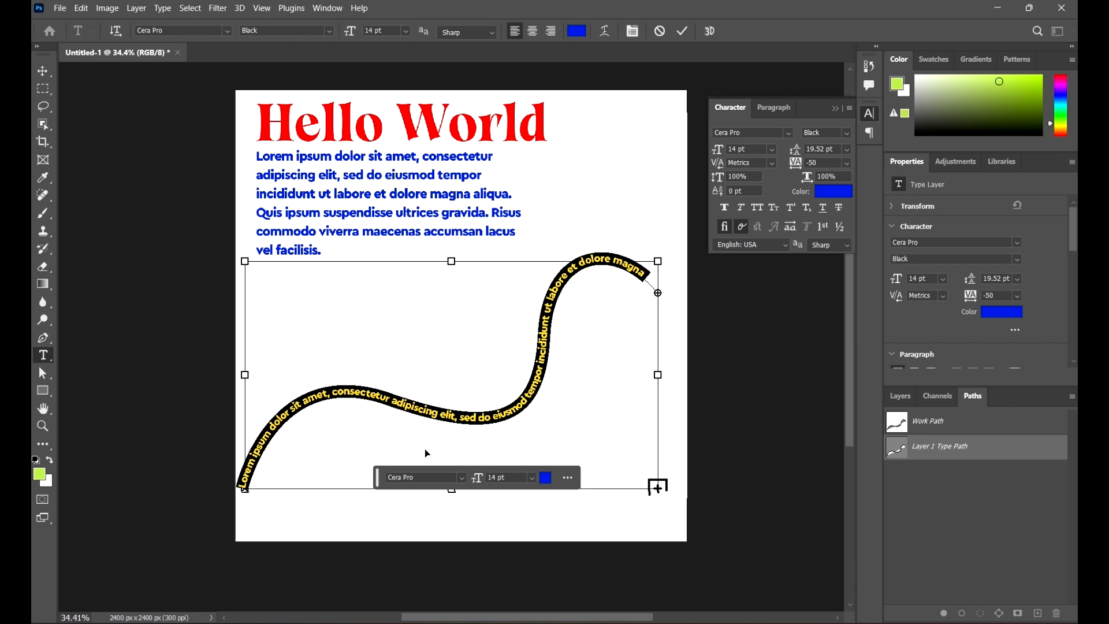
click(658, 31)
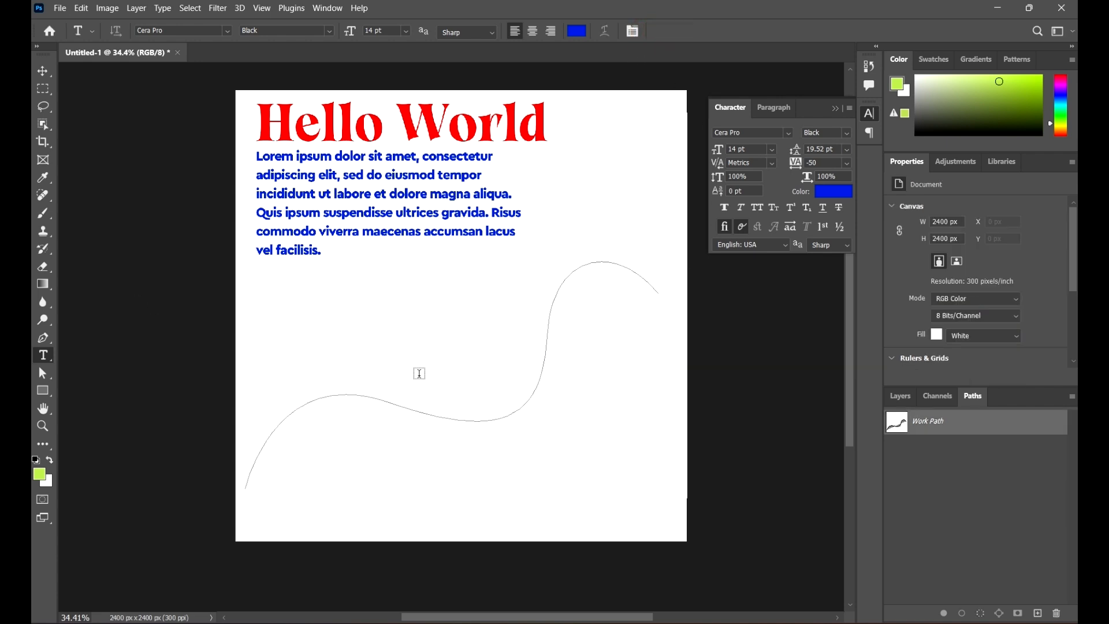
- Try placing type from the path's lower bend onward, and discard that text
click(505, 417)
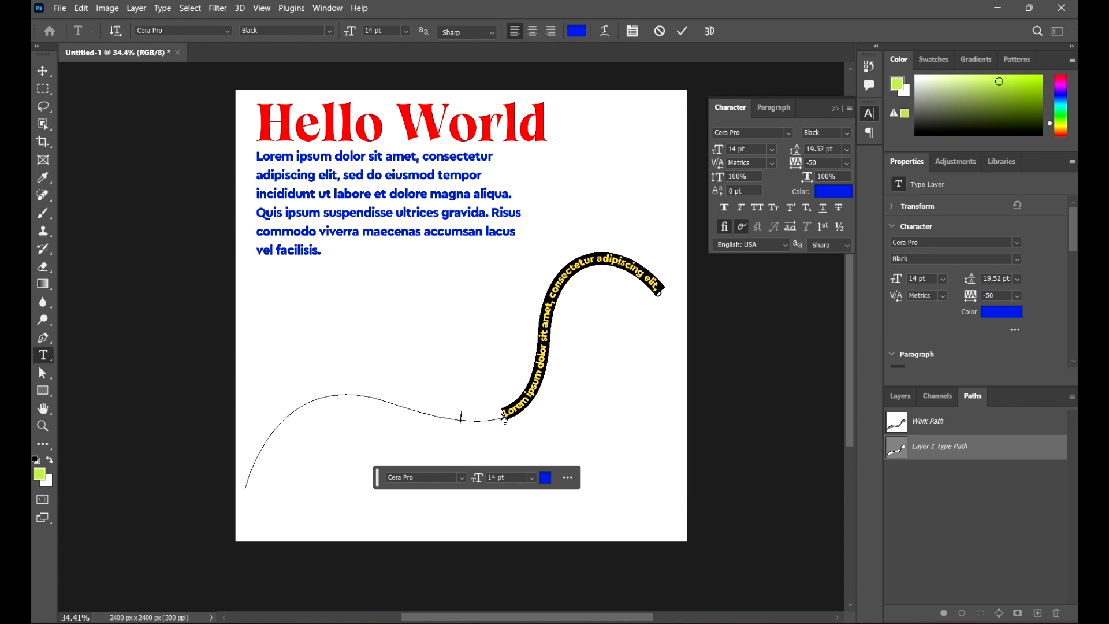
key(ctrl)
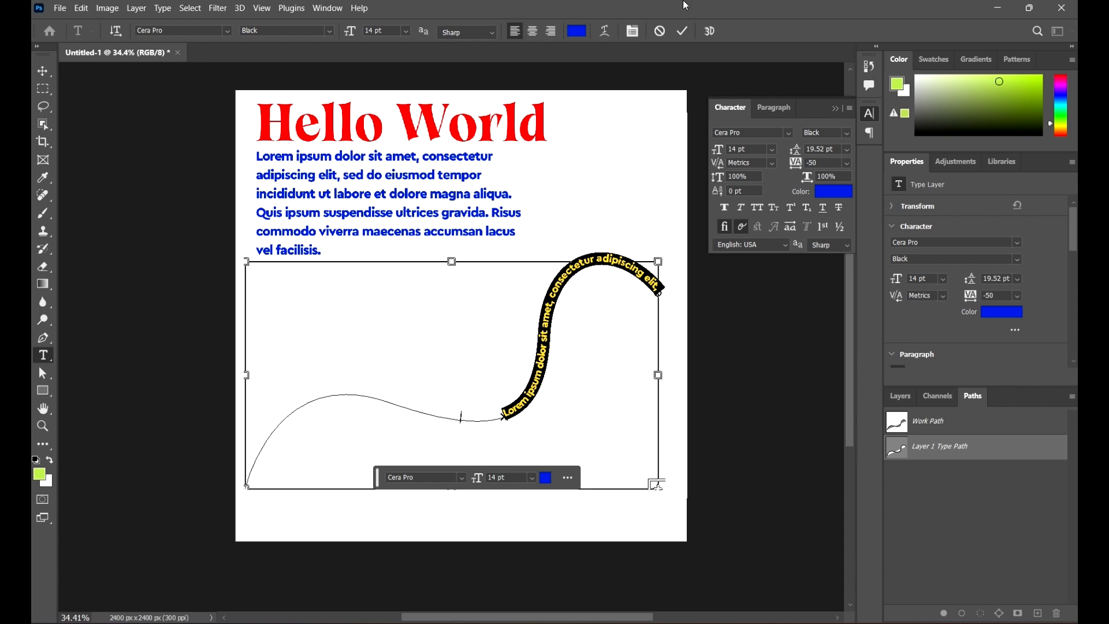
click(659, 31)
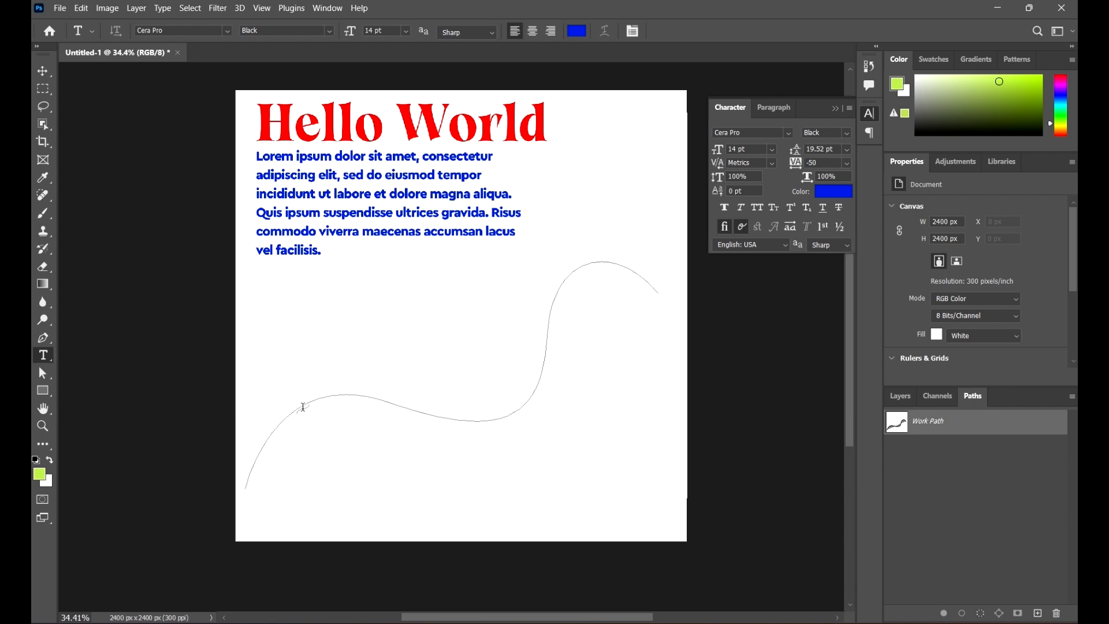
- Place the text "HELLO DESIGNERS" along the wavy path, starting partway up its left-hand rise
click(305, 404)
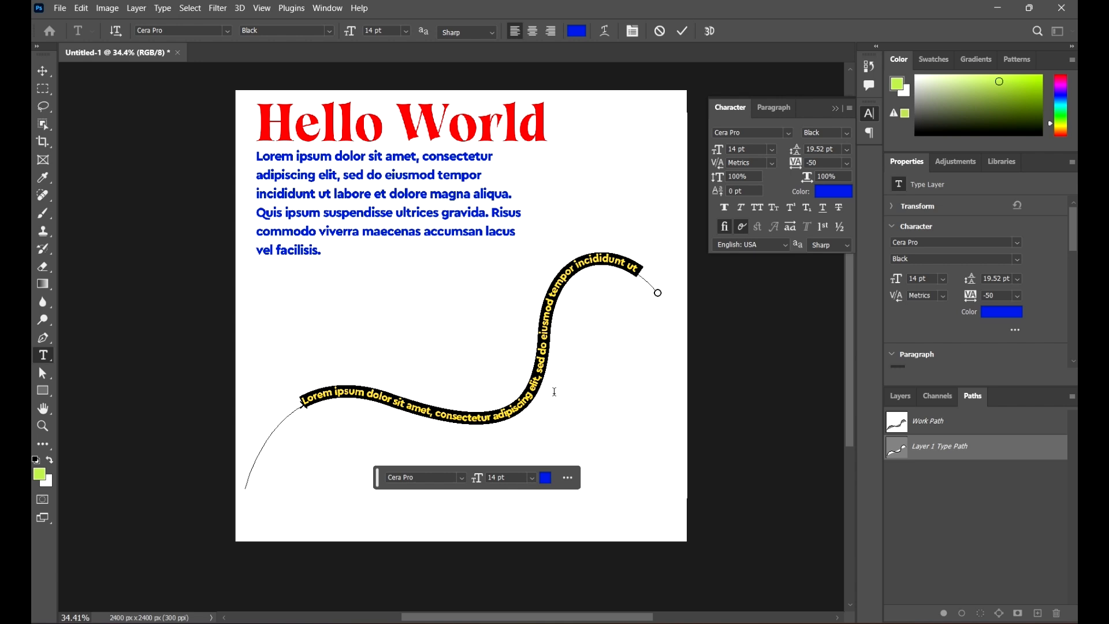
text(HELLO )
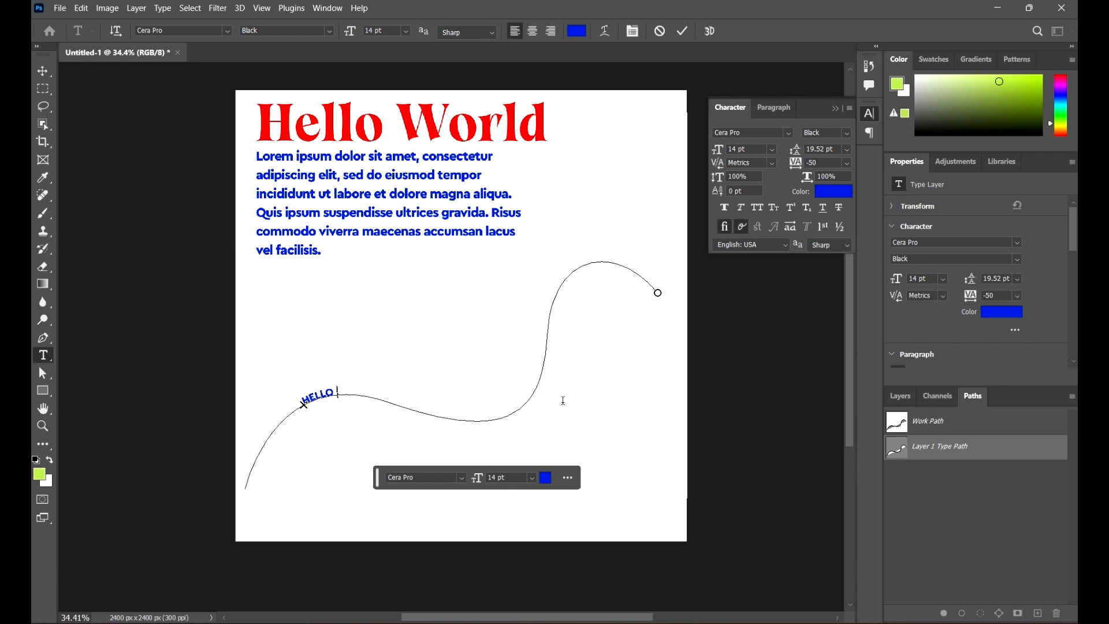
text(DESIGNERS)
- Select all of the HELLO DESIGNERS path text and set its font size to 48 pt
triple_click(399, 404)
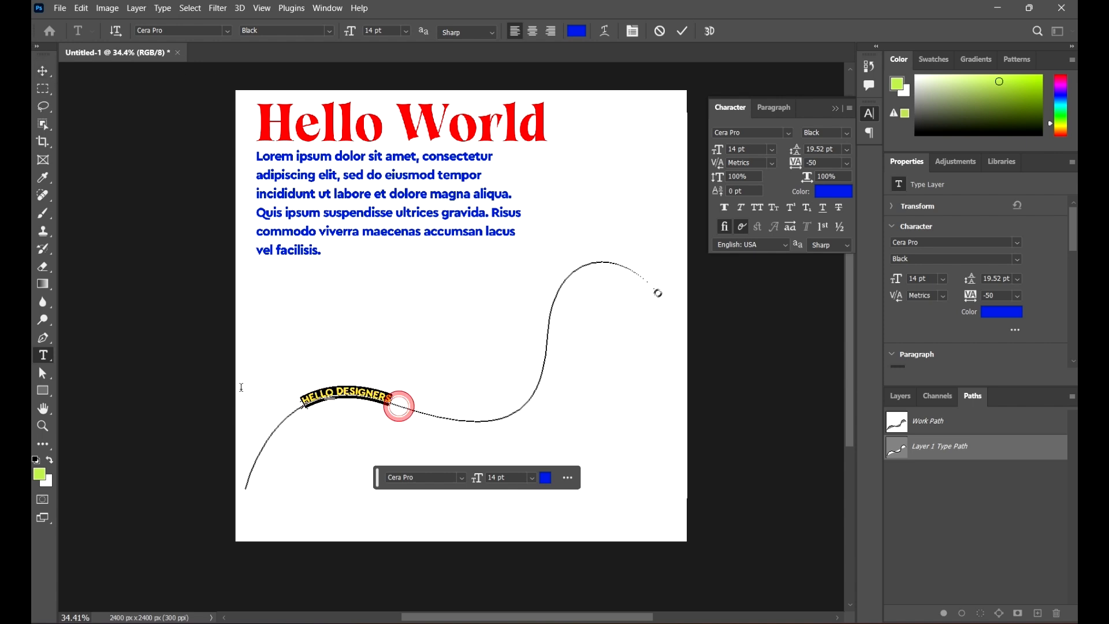
click(772, 150)
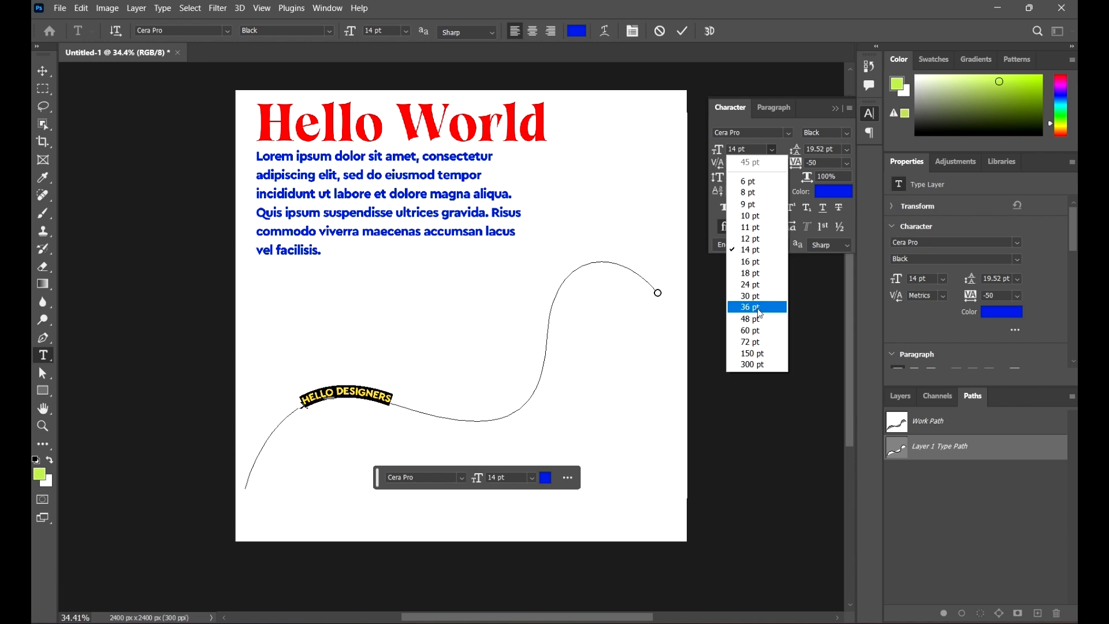
click(754, 318)
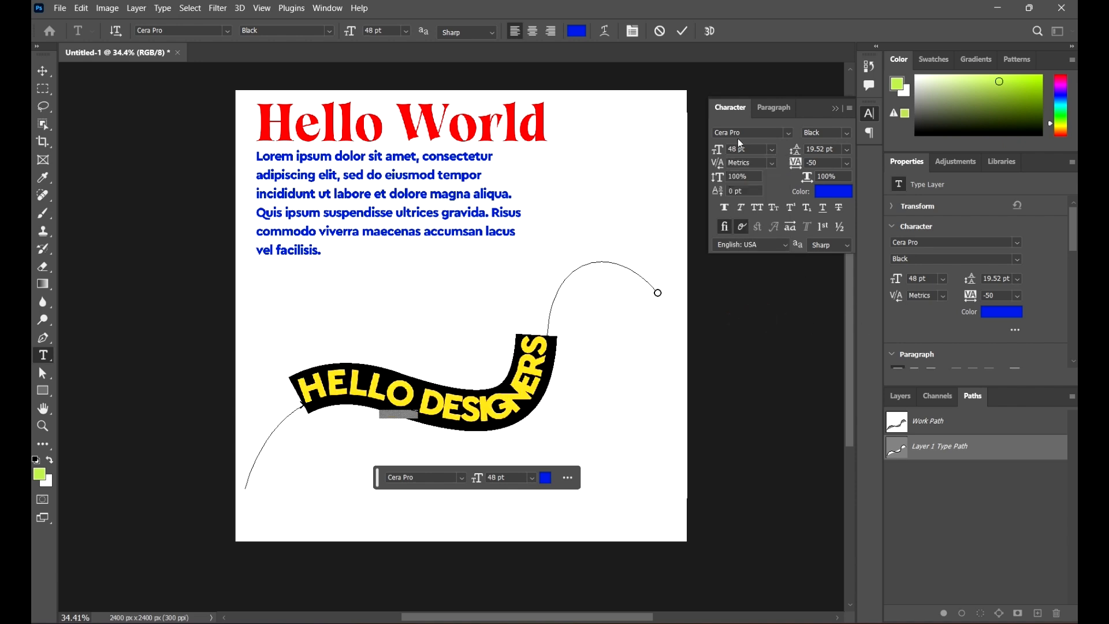
- Try tracking values of 0 and 25 on the path text, then set its tracking to 100
click(848, 163)
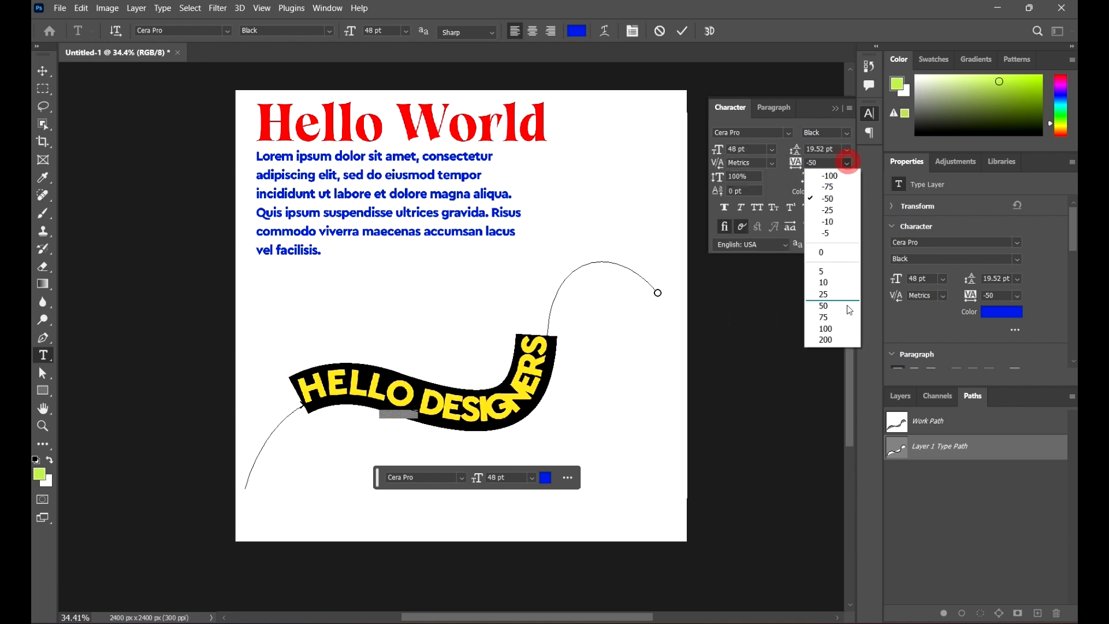
click(844, 260)
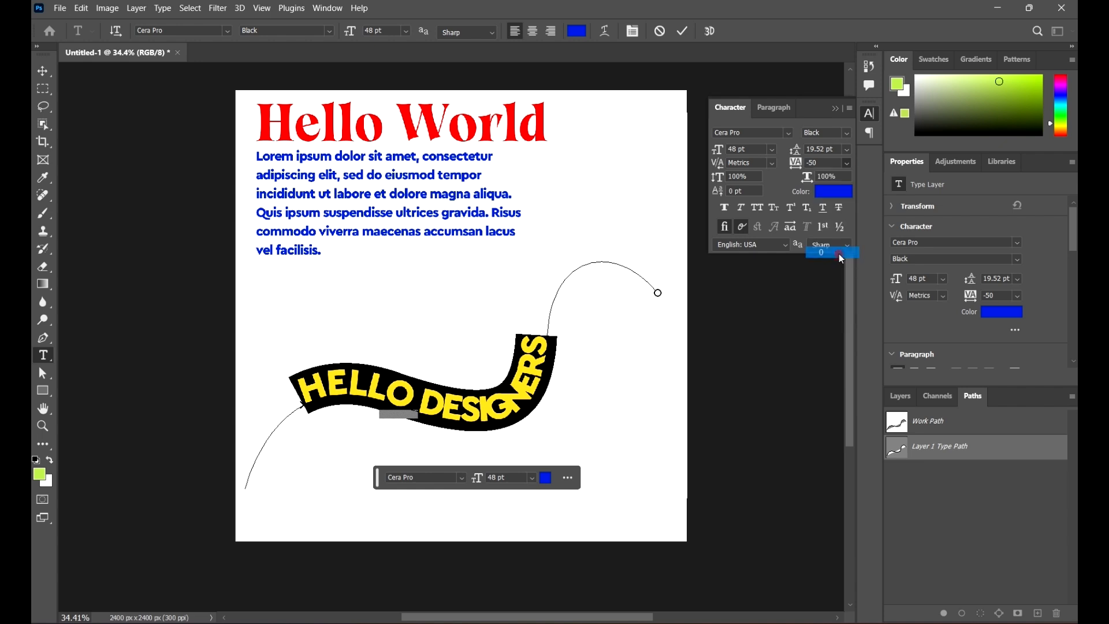
click(847, 164)
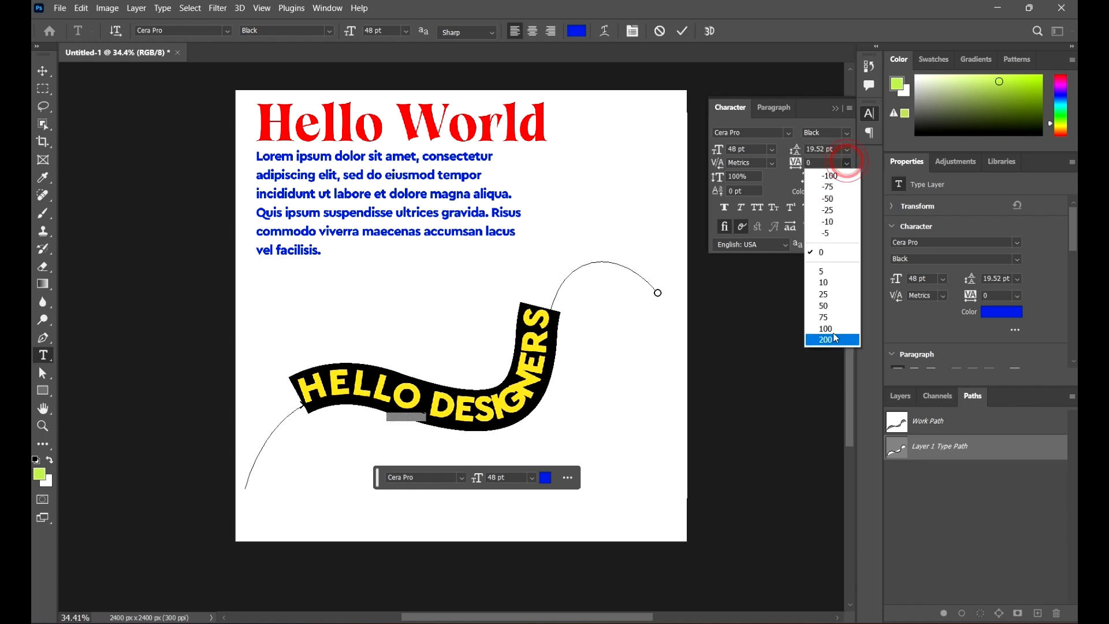
click(836, 296)
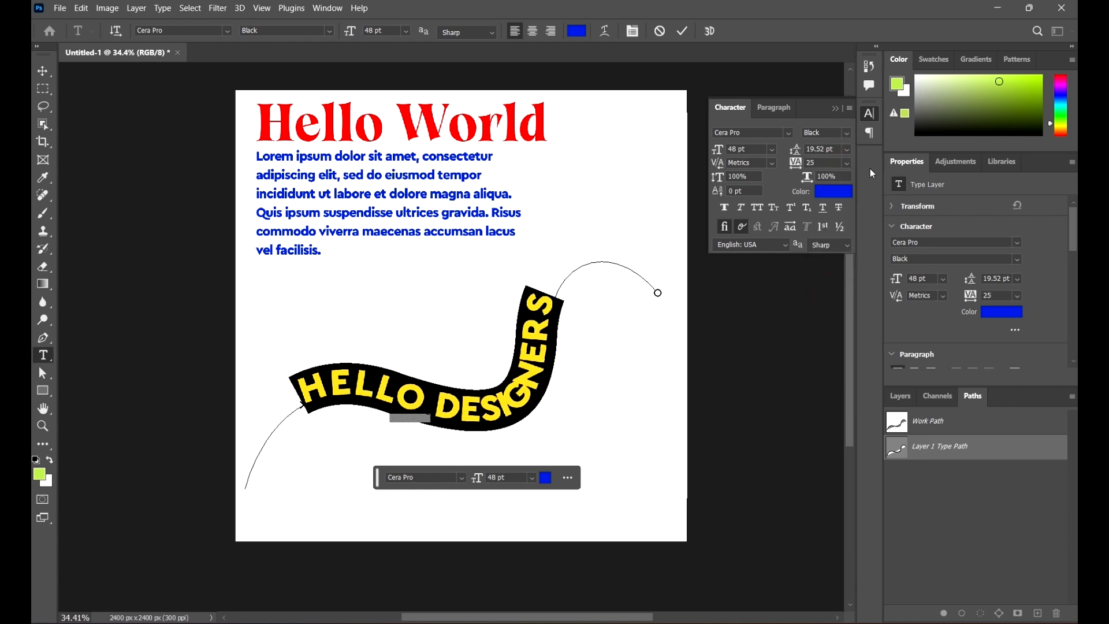
click(845, 163)
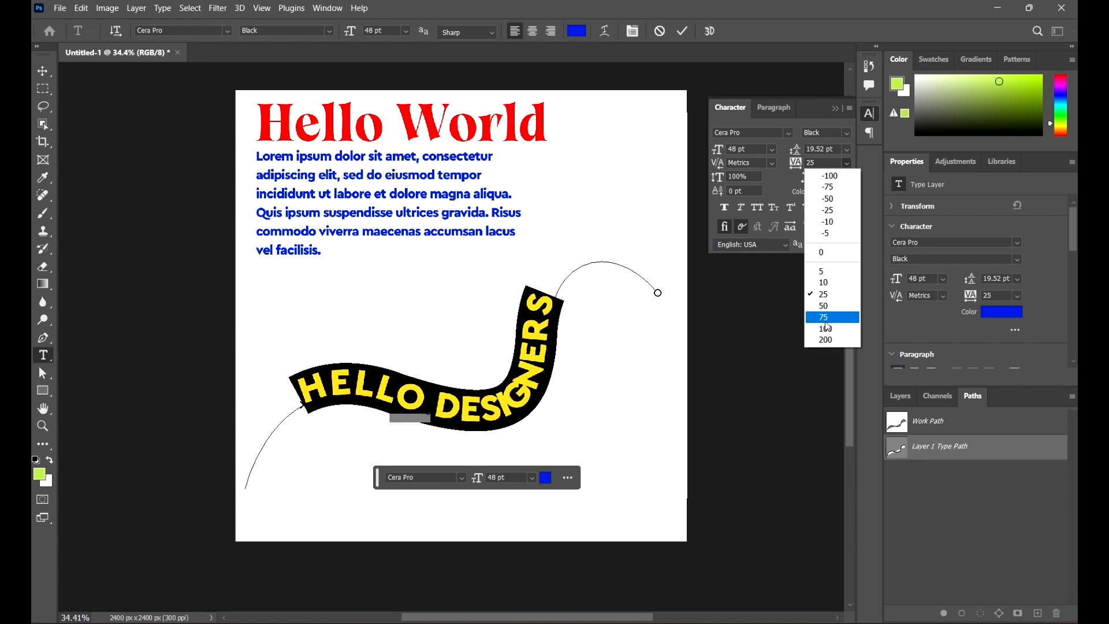
click(832, 325)
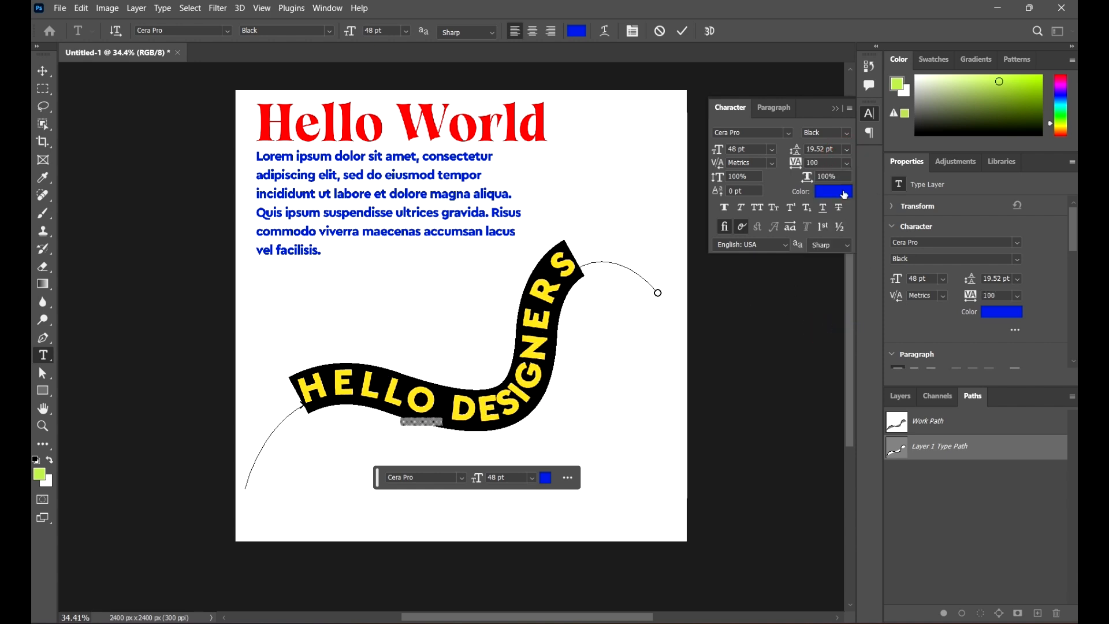
- Increase the path text's font size to 54 pt and commit the text
click(745, 151)
key(Up)
key(Up)
key(Up)
key(Up)
key(Up)
key(Up)
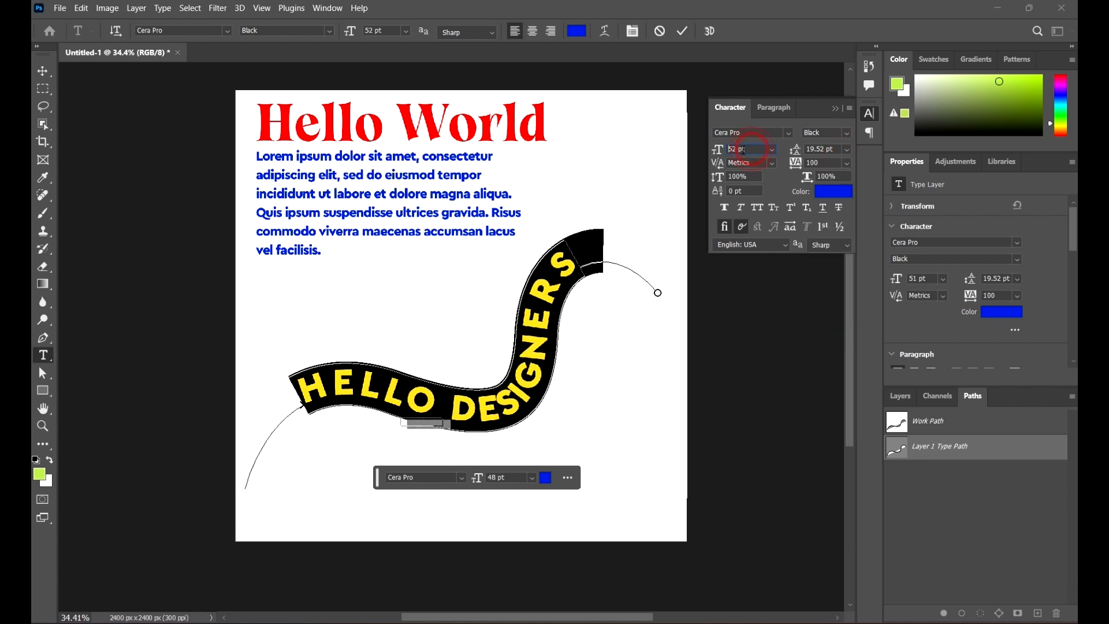
click(43, 71)
click(206, 278)
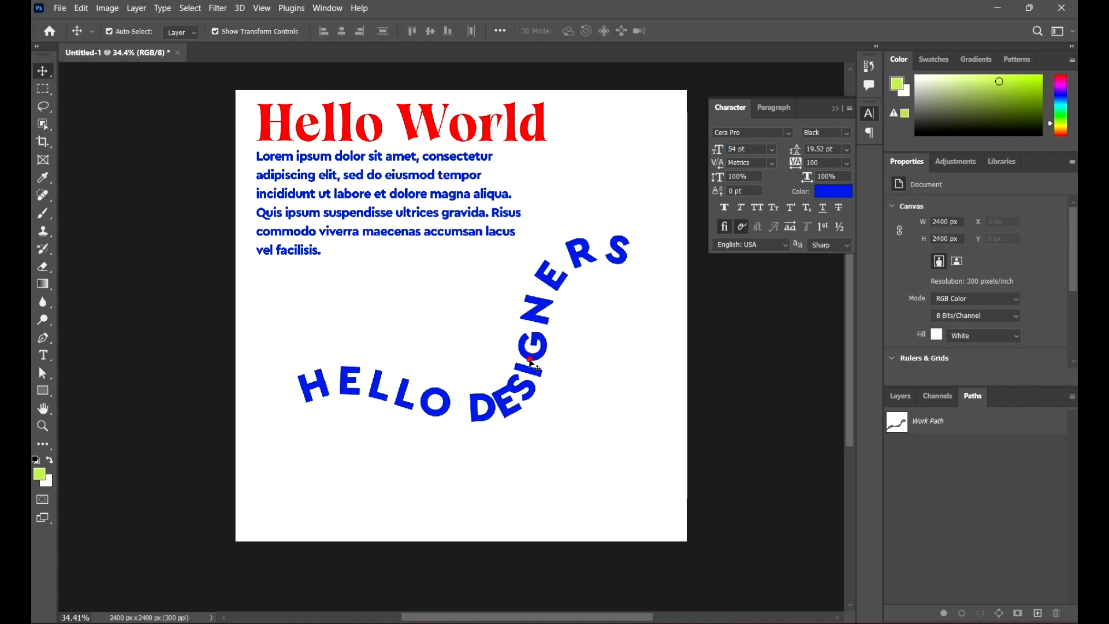
- Move the HELLO DESIGNERS path text upward, closer to the blue paragraph, and deselect it
click(532, 364)
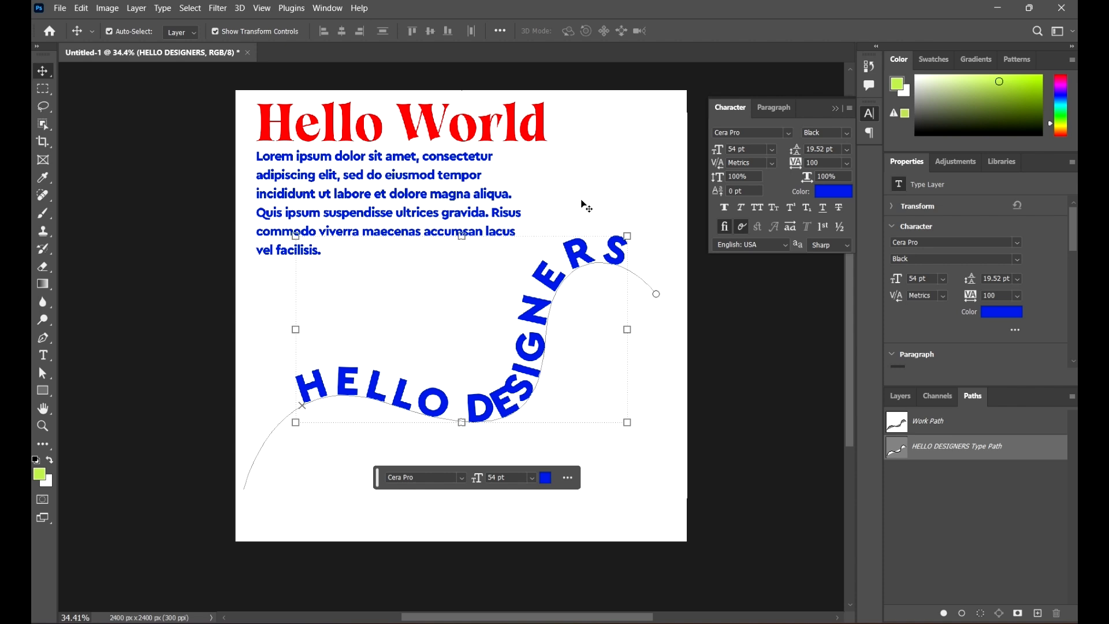
click(624, 174)
drag(528, 346, 542, 261)
click(532, 397)
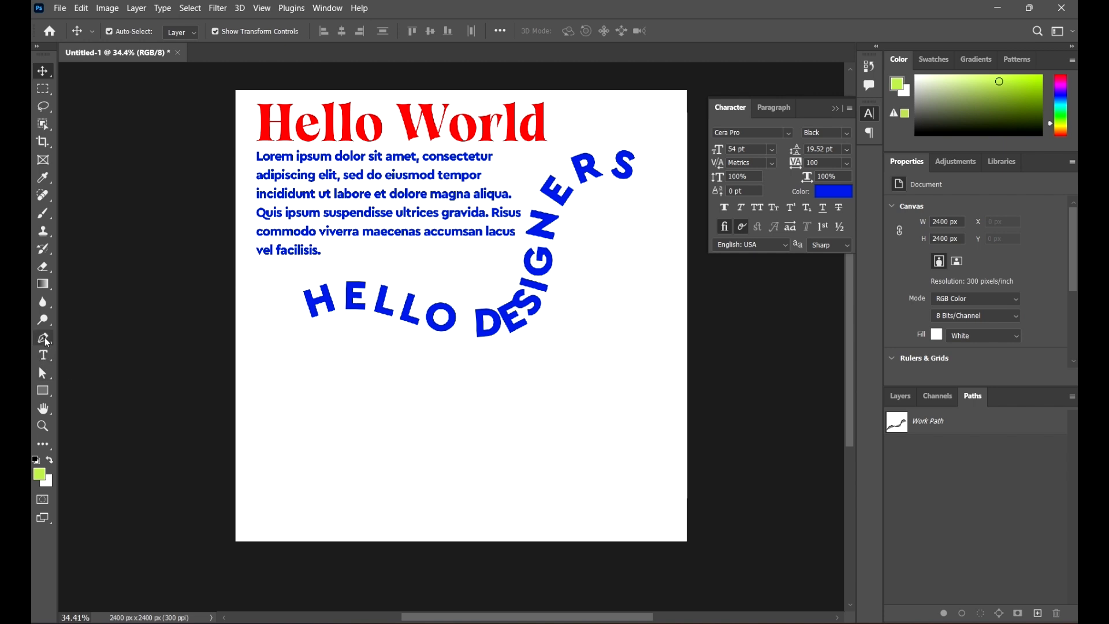
- Draw an open heart-shaped path with the Pen tool in the empty area below the HELLO DESIGNERS text
click(45, 338)
click(493, 507)
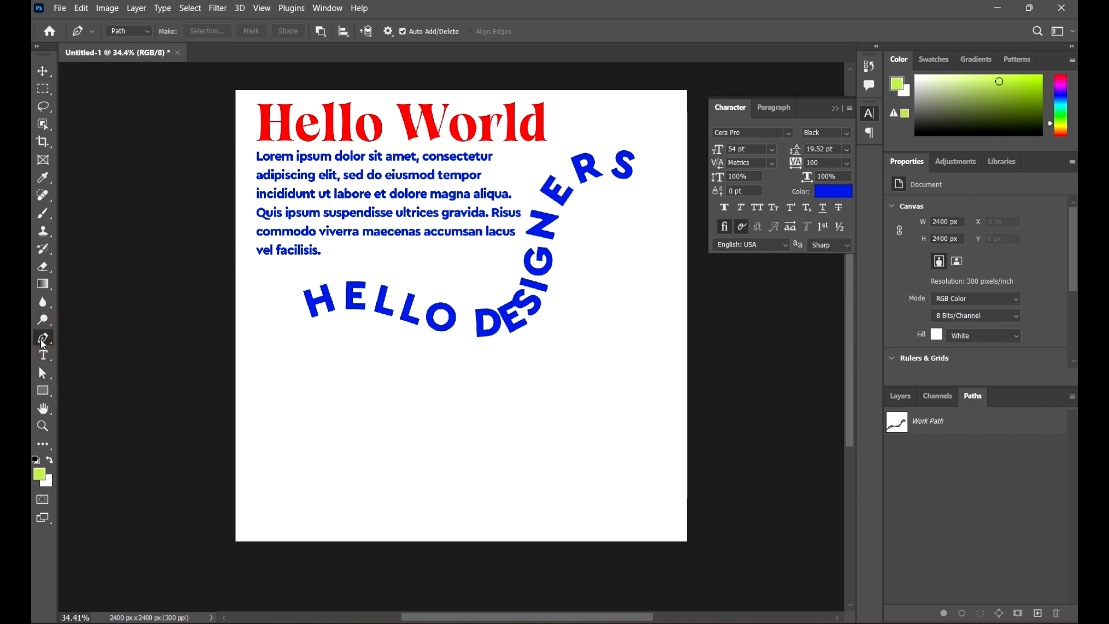
click(475, 521)
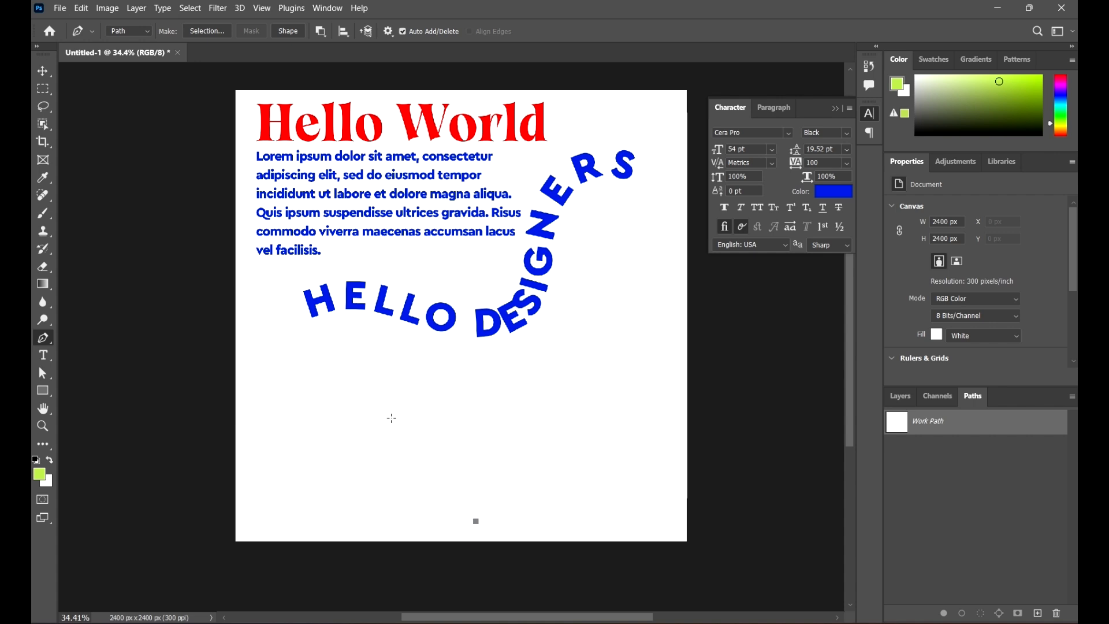
drag(408, 413, 492, 413)
key(ctrl+z)
drag(381, 421, 419, 349)
click(478, 422)
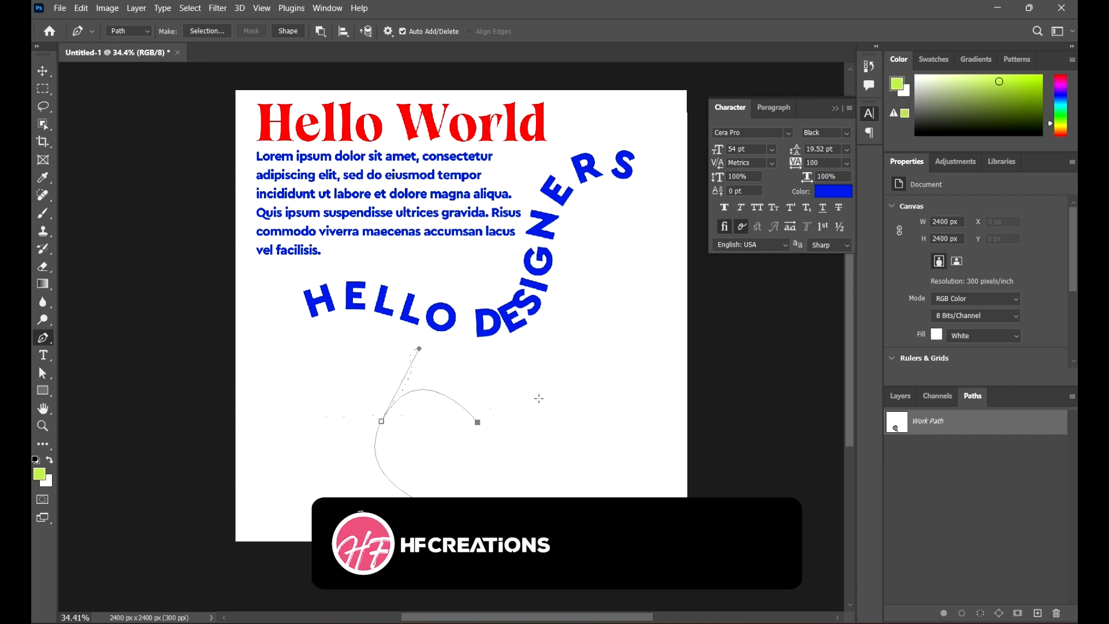
drag(549, 374, 615, 392)
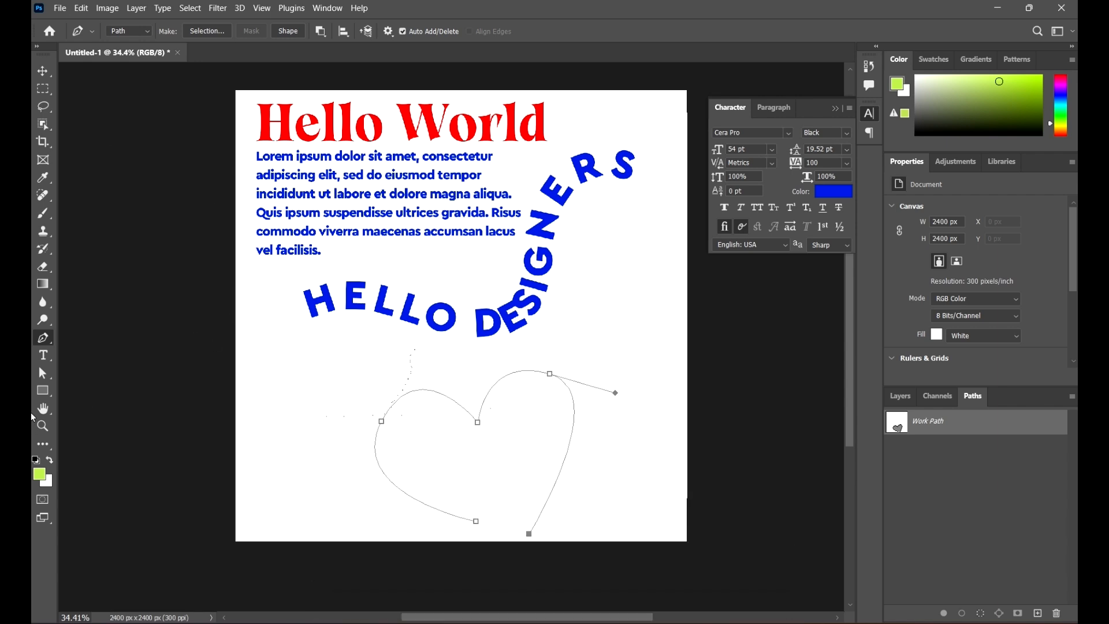
- Widen the heart's right lobe with the Direct Selection tool by raising its top anchor point and extending the outer handle
drag(46, 378, 135, 387)
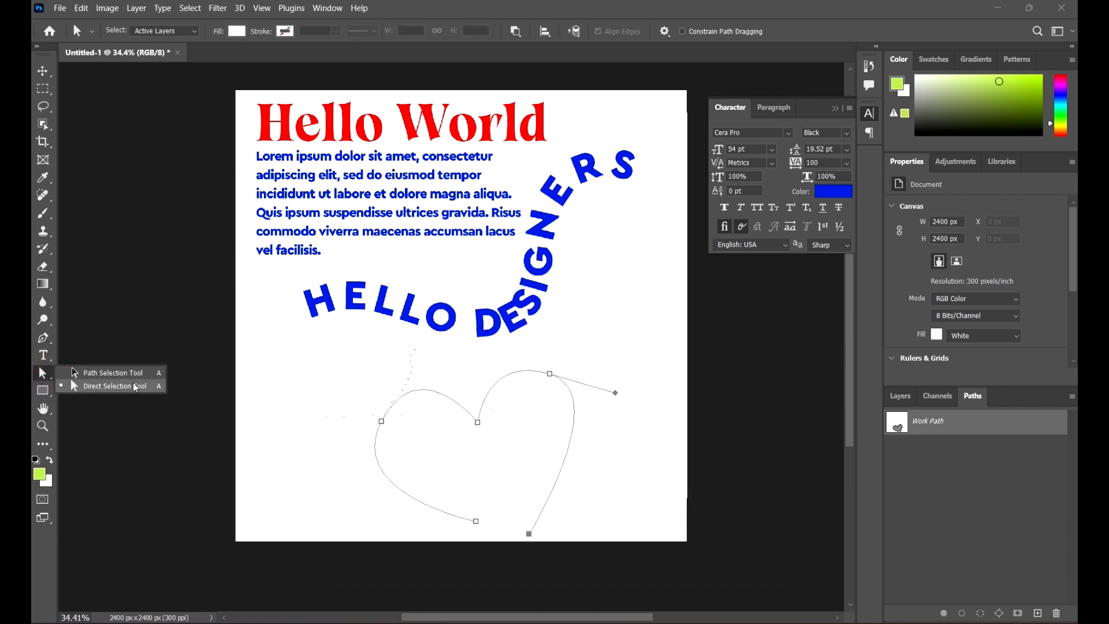
click(125, 387)
click(549, 374)
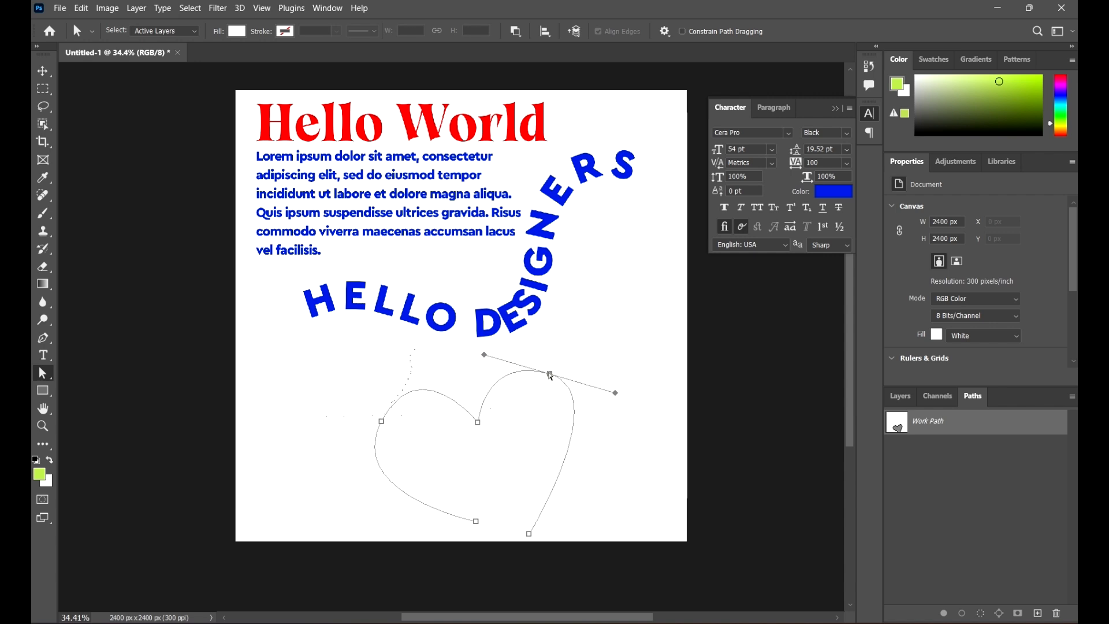
drag(550, 374, 557, 364)
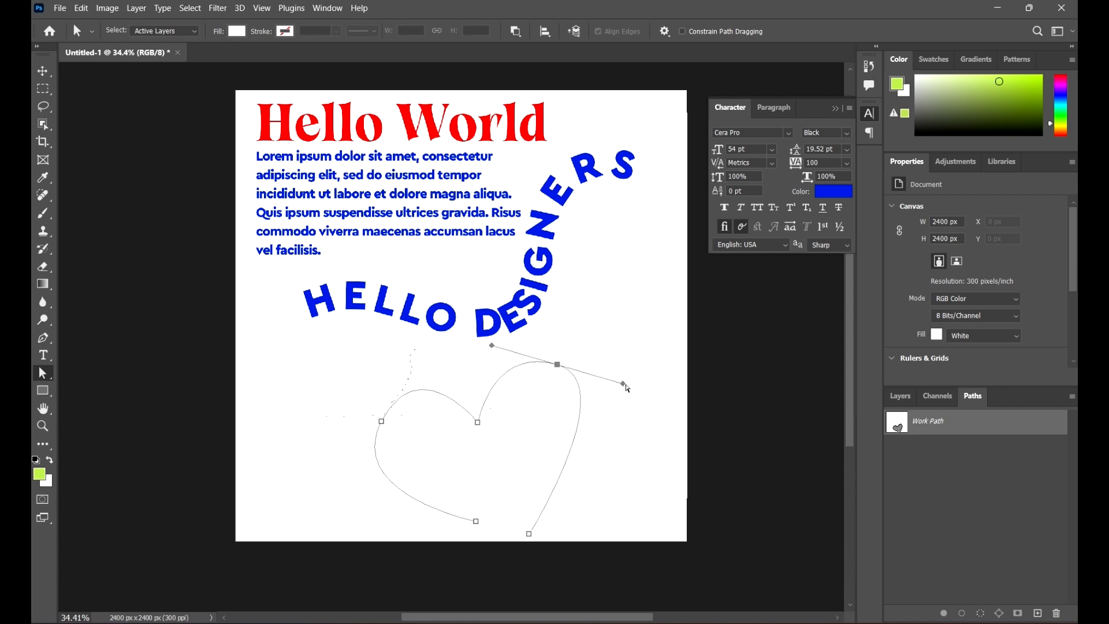
drag(624, 384, 653, 414)
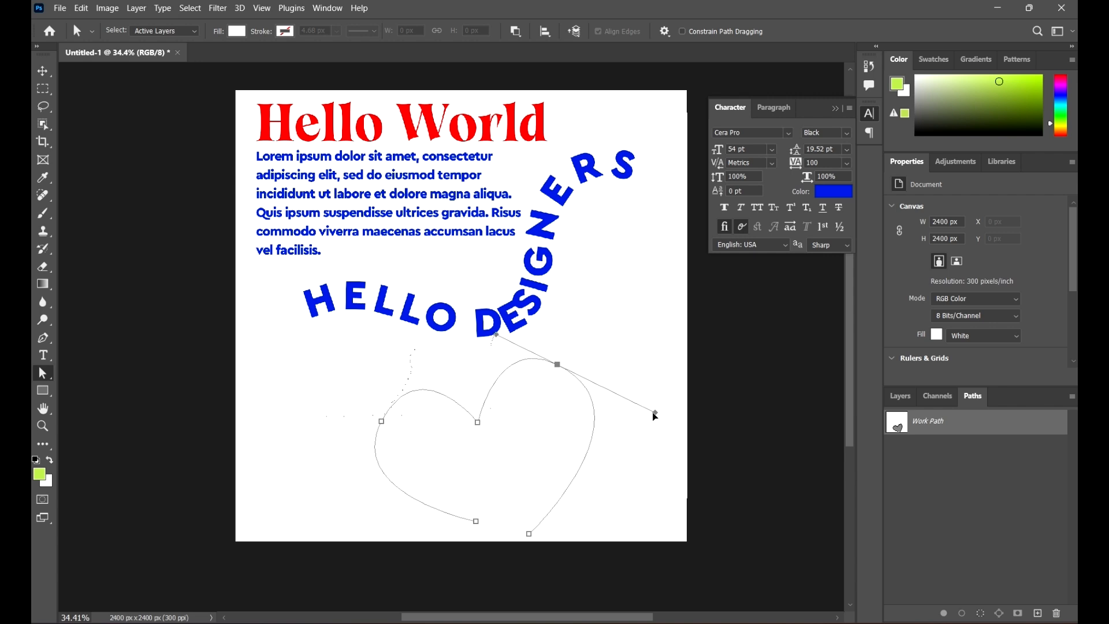
- Shift the anchor points of the heart's left half up and toward the right lobe, and deselect the path
click(381, 421)
mouse_move(419, 349)
mouse_down()
mouse_move(433, 349)
mouse_move(418, 348)
mouse_up()
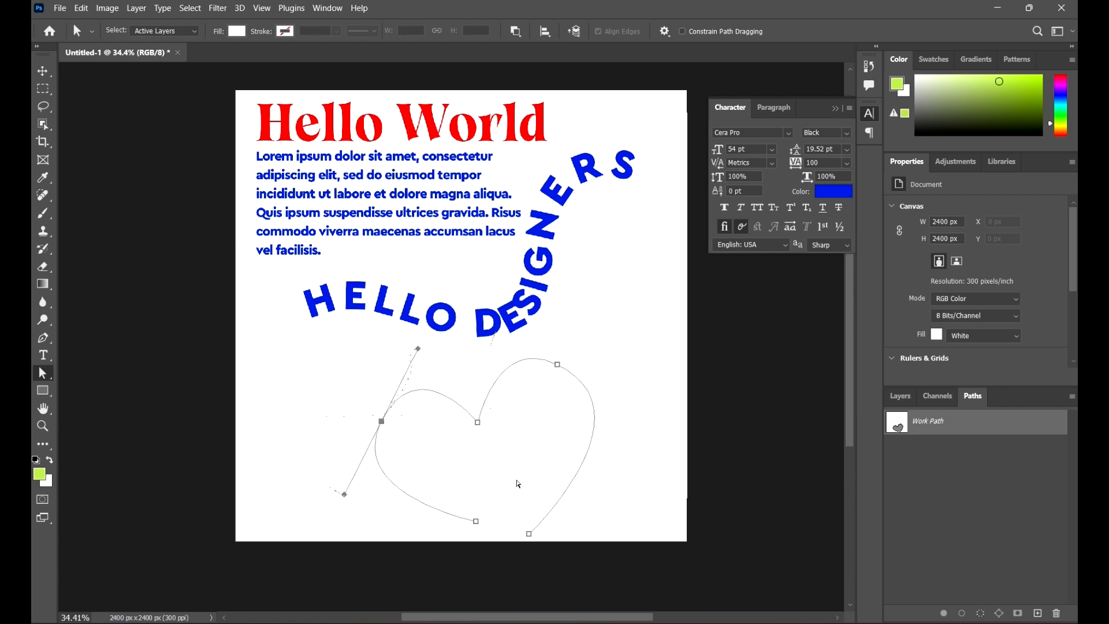
drag(491, 540, 368, 388)
drag(482, 428, 503, 415)
click(508, 516)
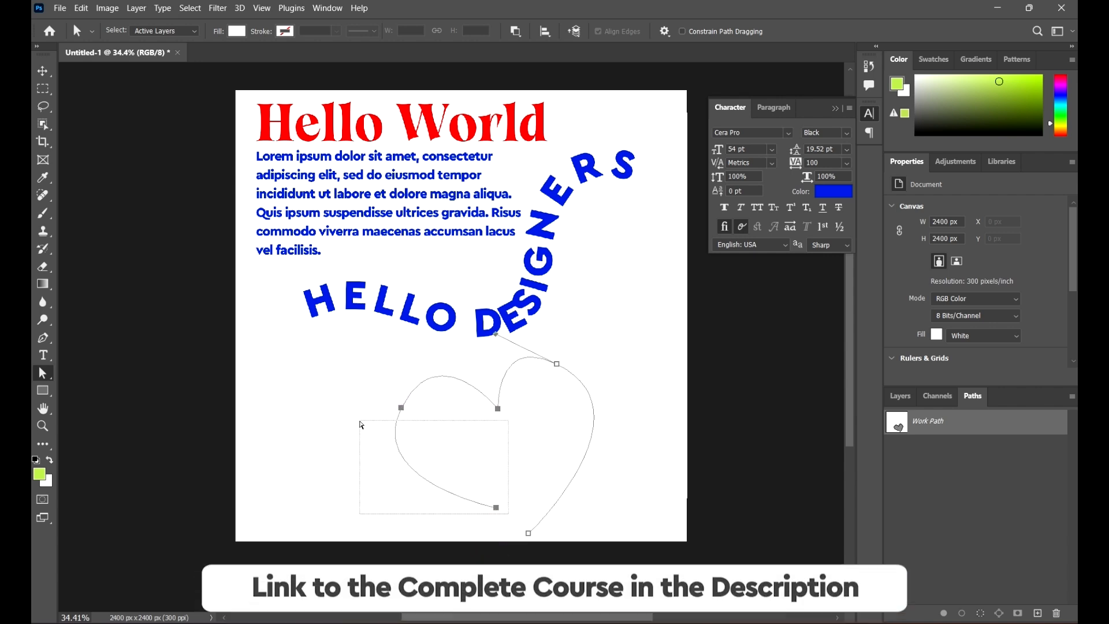
drag(362, 388, 417, 399)
click(651, 314)
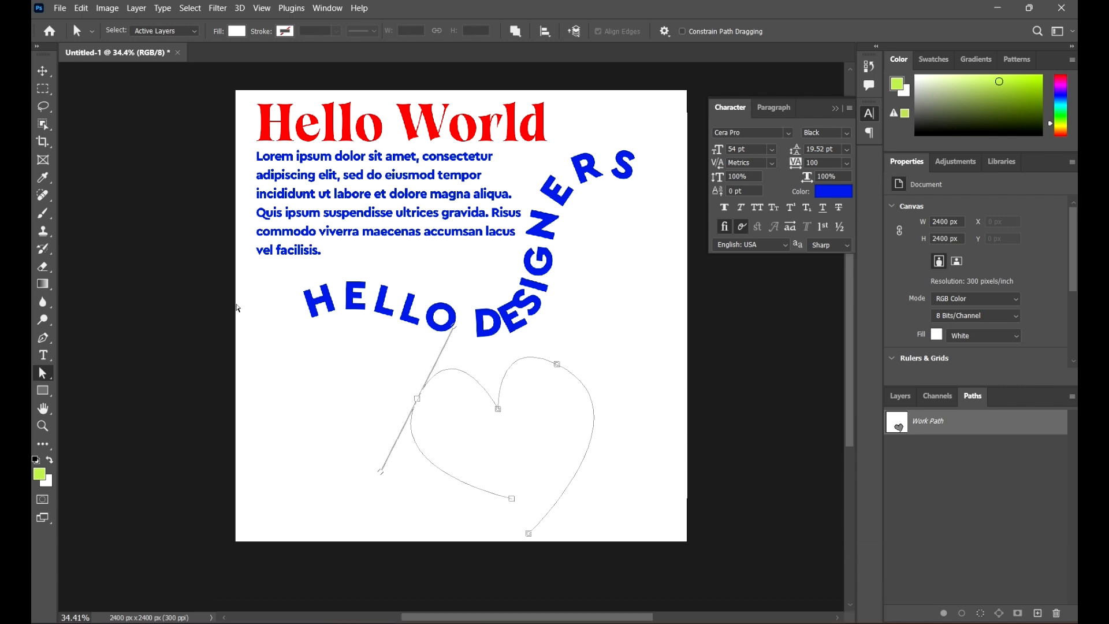
- Place horizontal type along the heart path, starting at its lower-left open end
scroll(547, 327, down, 3)
scroll(557, 346, up, 5)
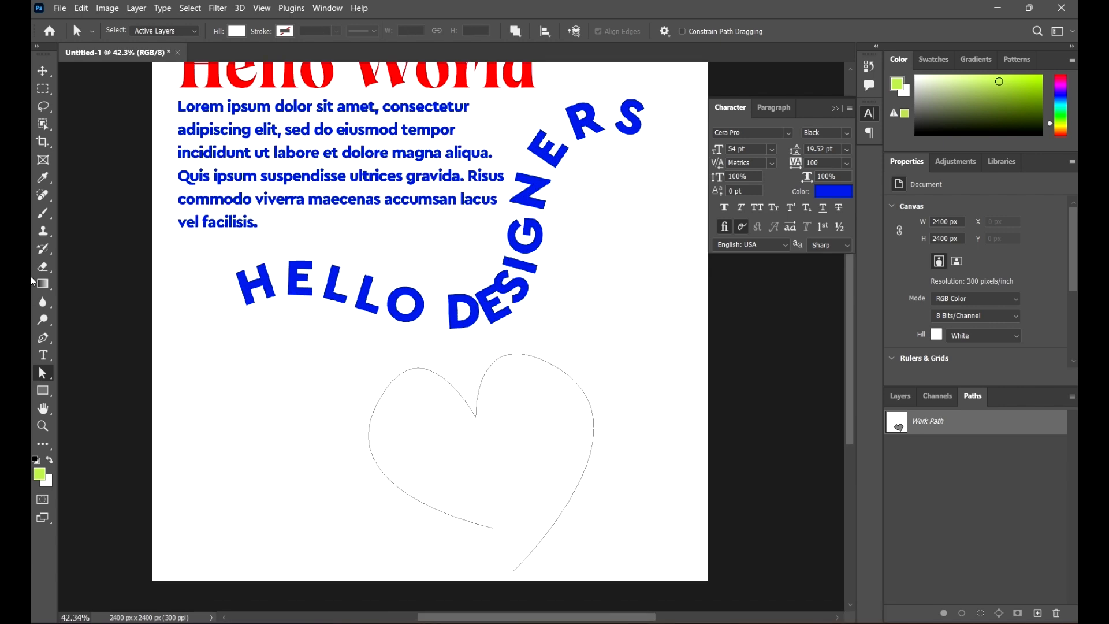
click(48, 357)
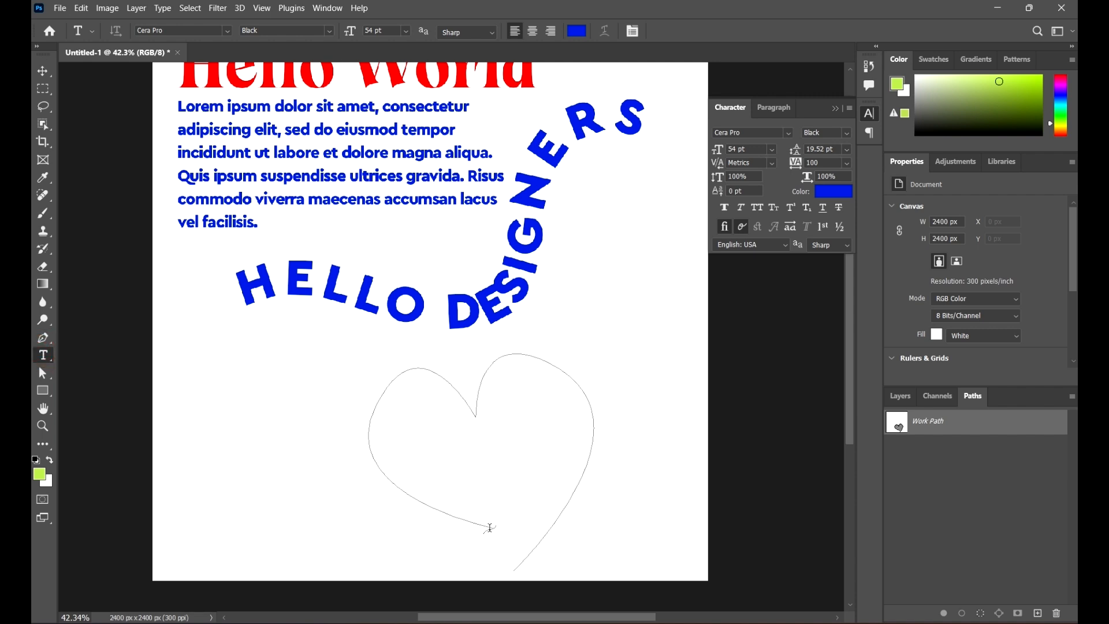
click(489, 527)
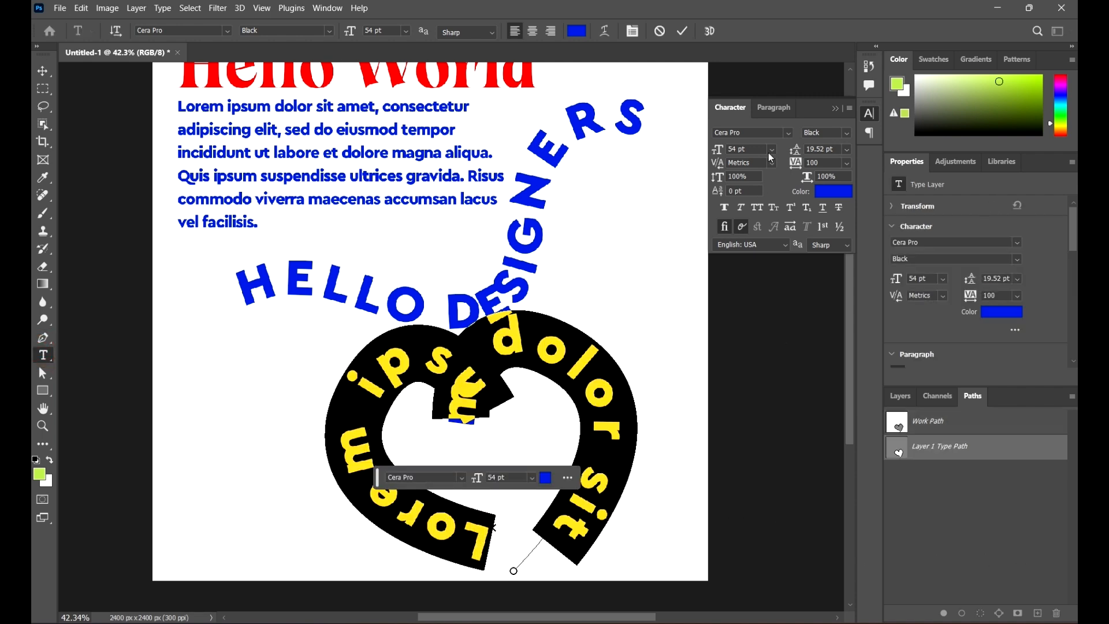
- Reduce the heart text's font size to 7 pt, commit it and deselect all layers
scroll(756, 150, down, 20)
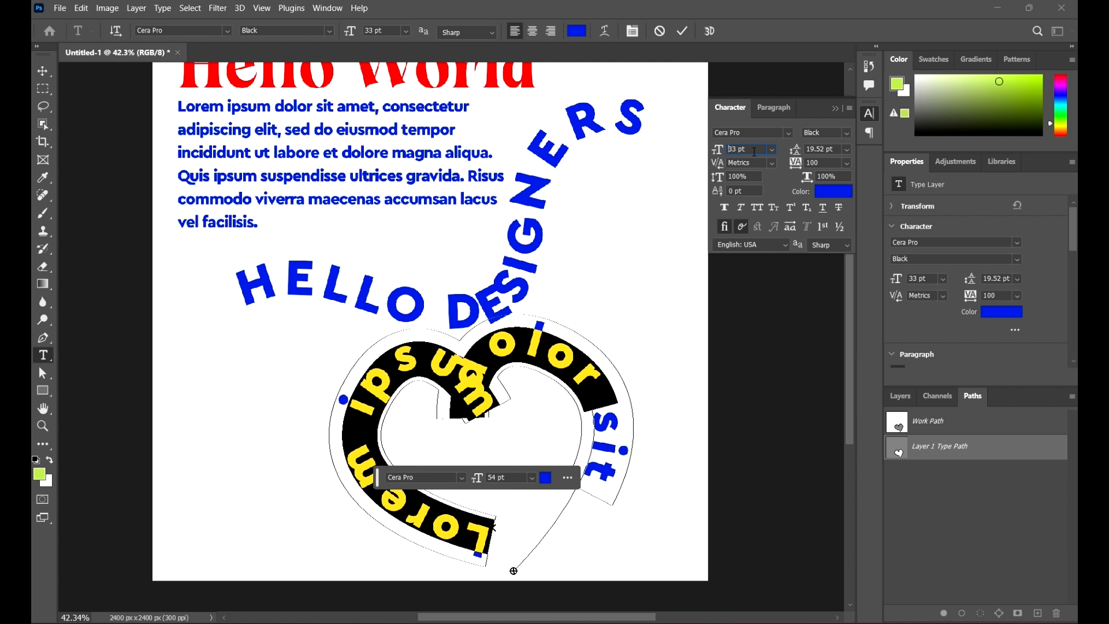
scroll(753, 150, down, 20)
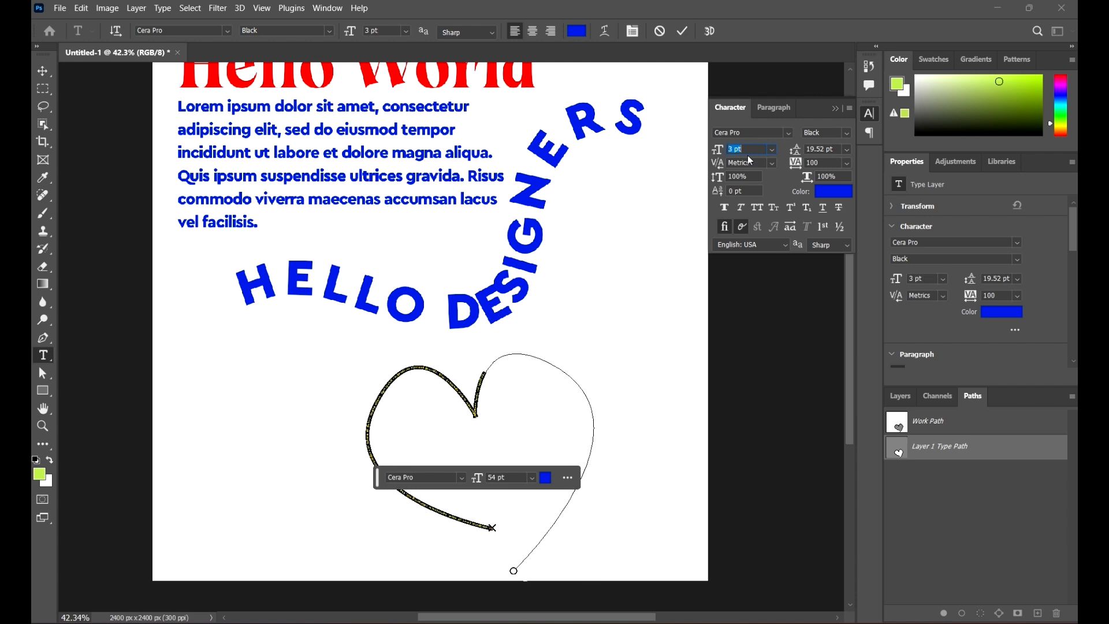
click(836, 162)
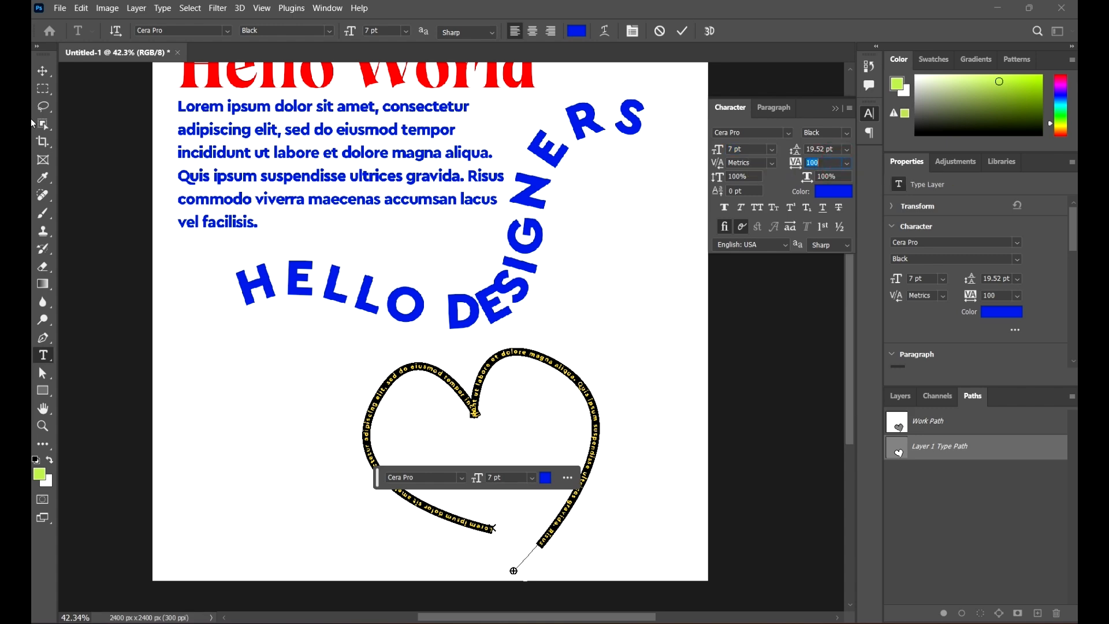
click(42, 71)
click(636, 289)
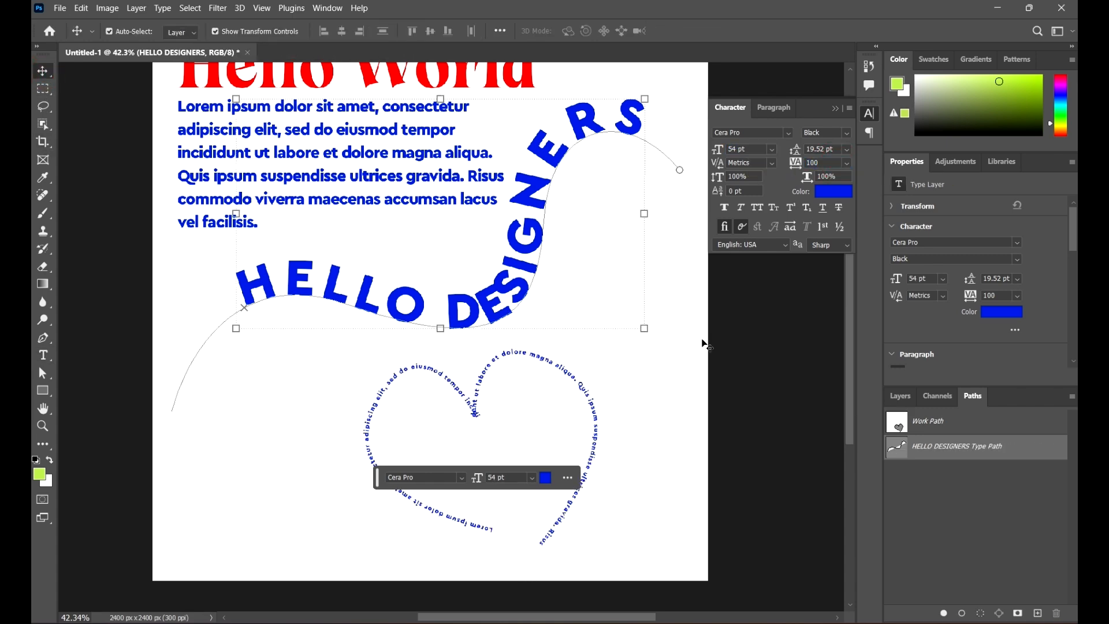
click(699, 375)
scroll(562, 348, down, 2)
scroll(601, 325, up, 2)
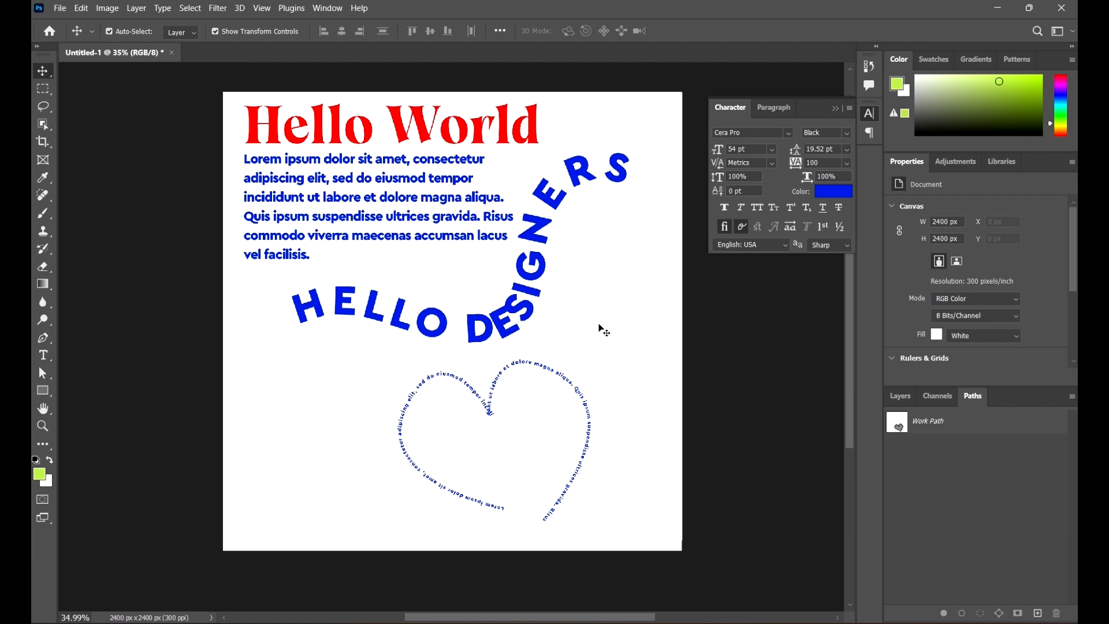